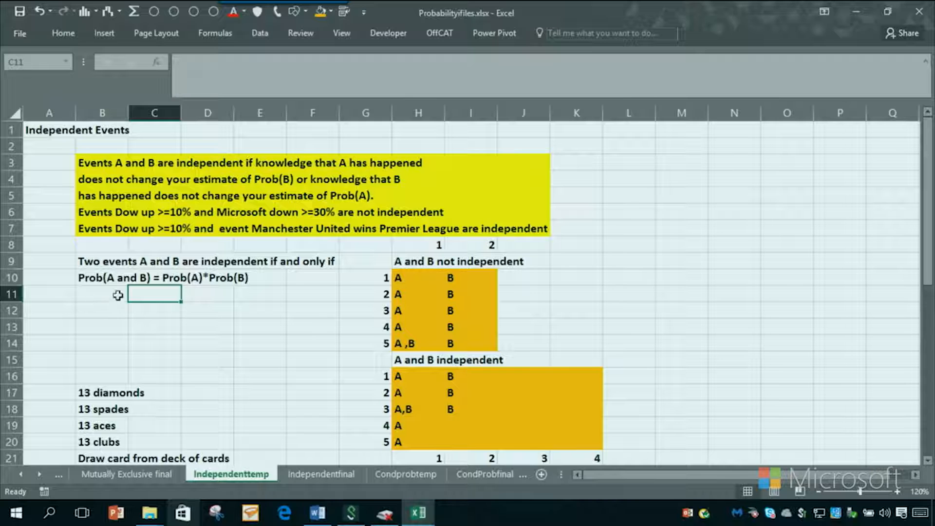
Examine the independence definition and the row 6 example about the Dow rising and Microsoft falling.
click(152, 245)
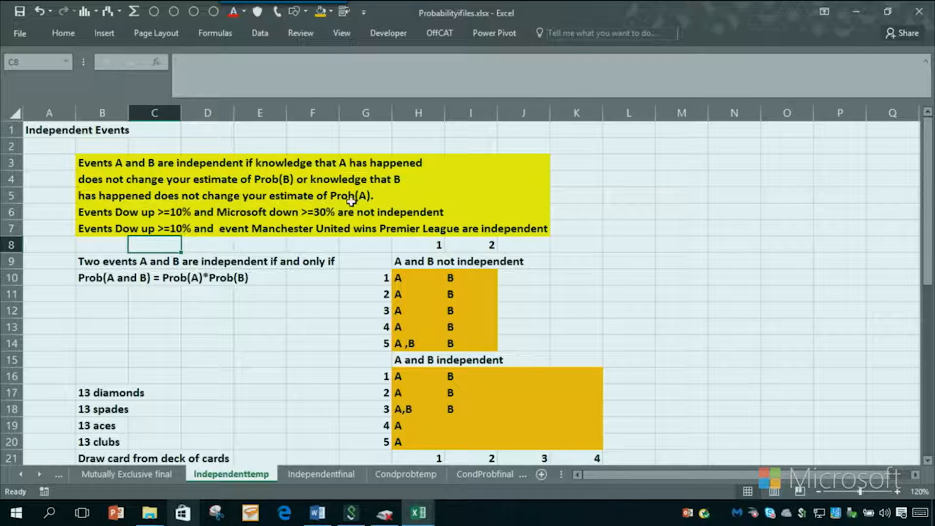
click(103, 225)
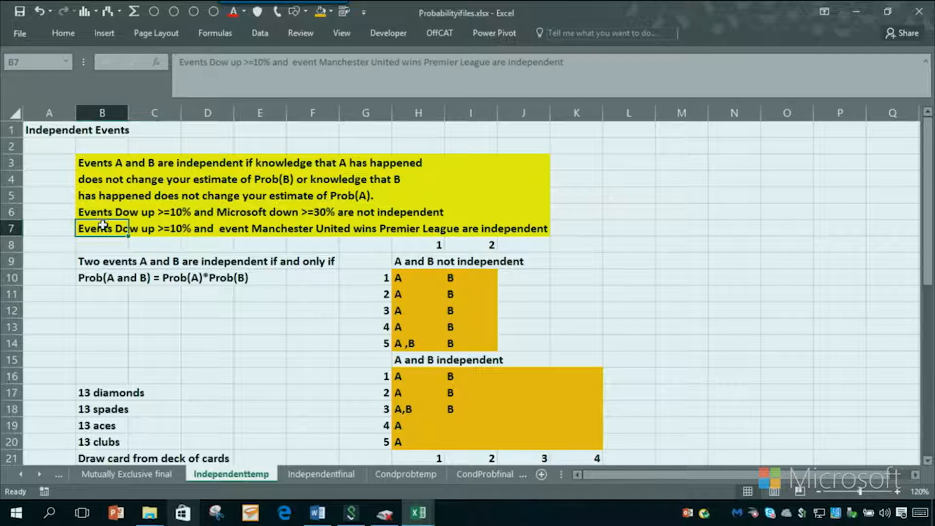
click(96, 211)
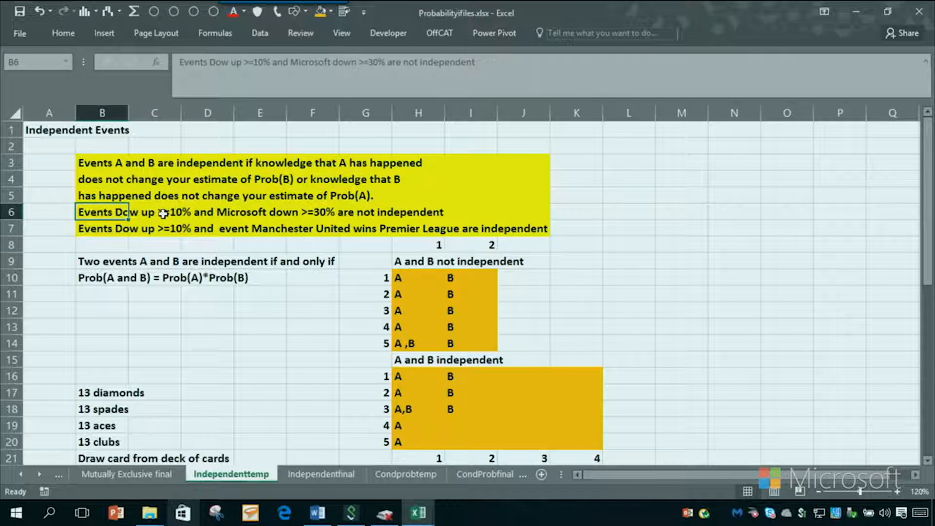
click(218, 212)
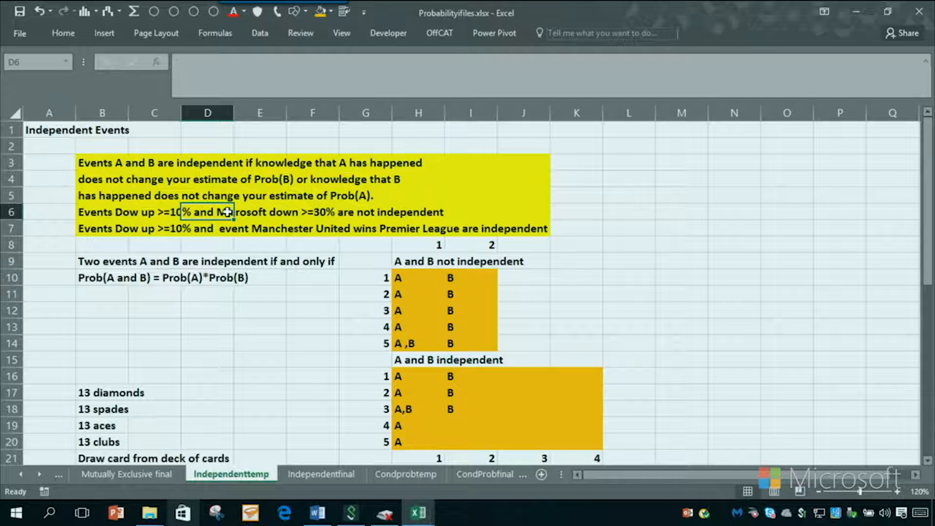
click(153, 215)
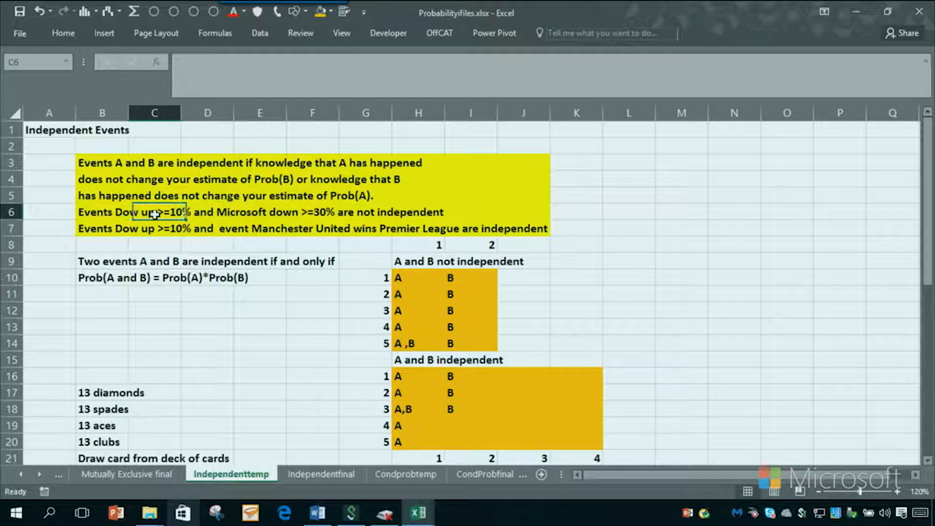
click(113, 216)
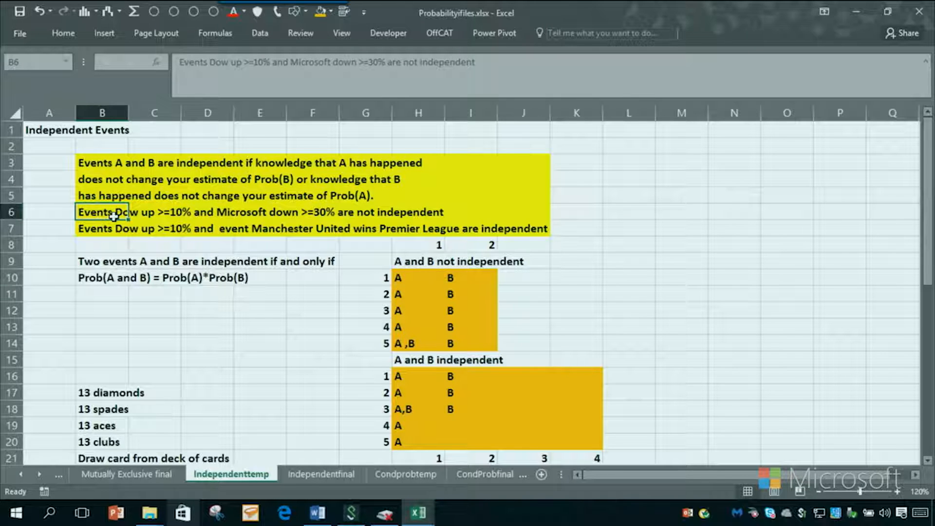
click(227, 213)
click(314, 213)
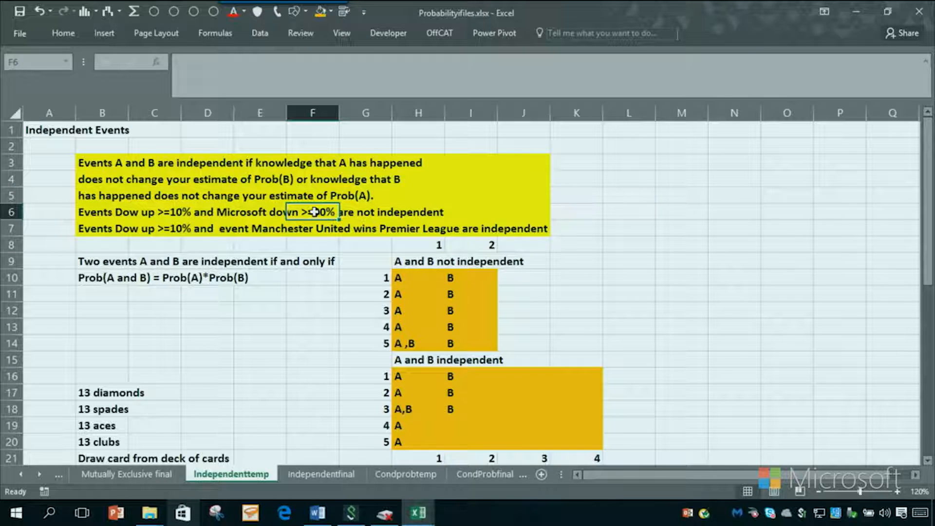
Examine the row 7 example about the Dow rising and Manchester United winning the Premier League.
click(142, 245)
click(112, 245)
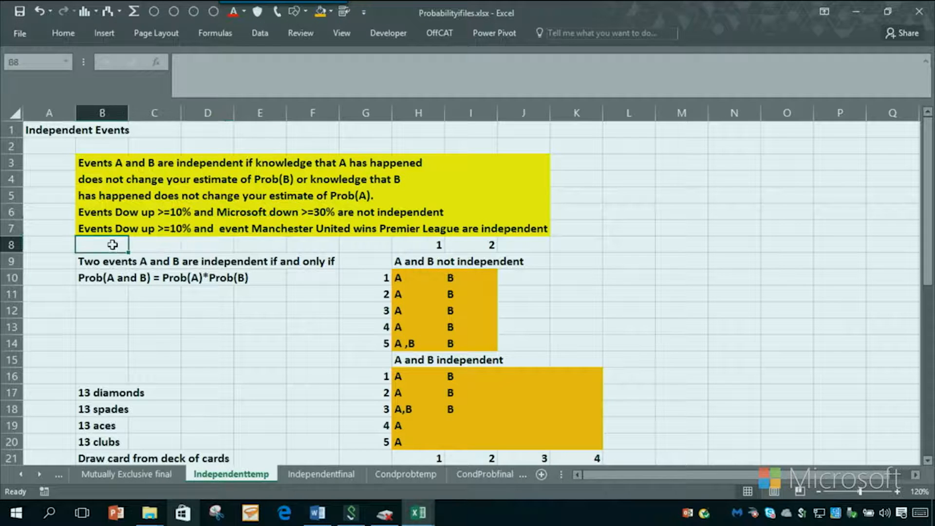
click(110, 229)
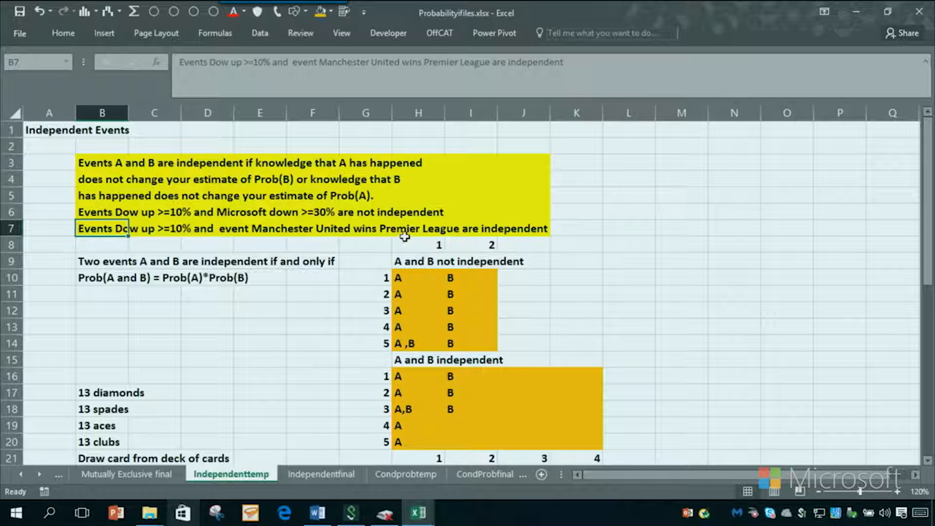
click(319, 249)
click(163, 244)
click(318, 243)
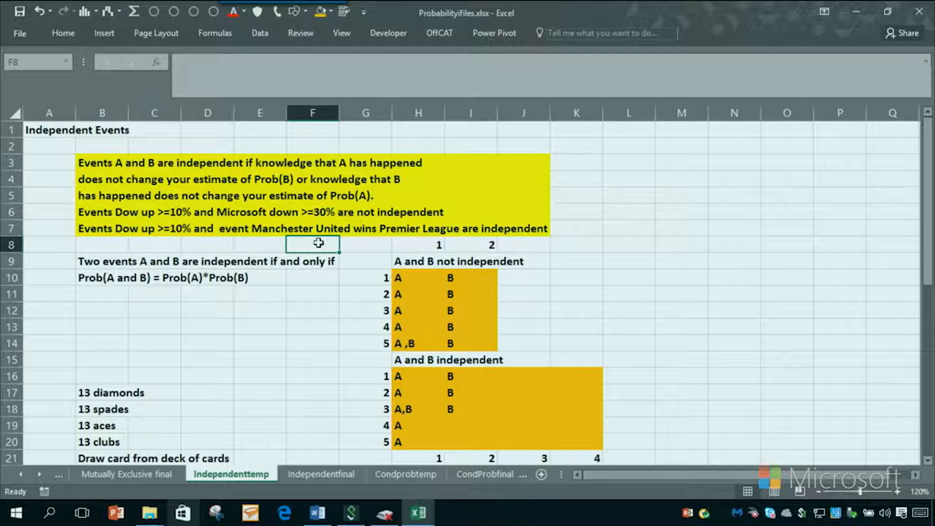
click(263, 243)
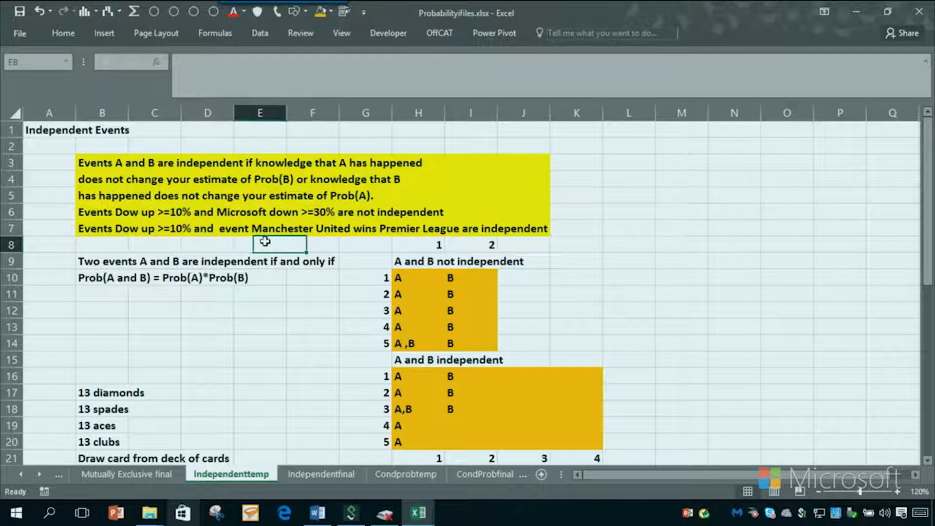
click(188, 241)
click(165, 240)
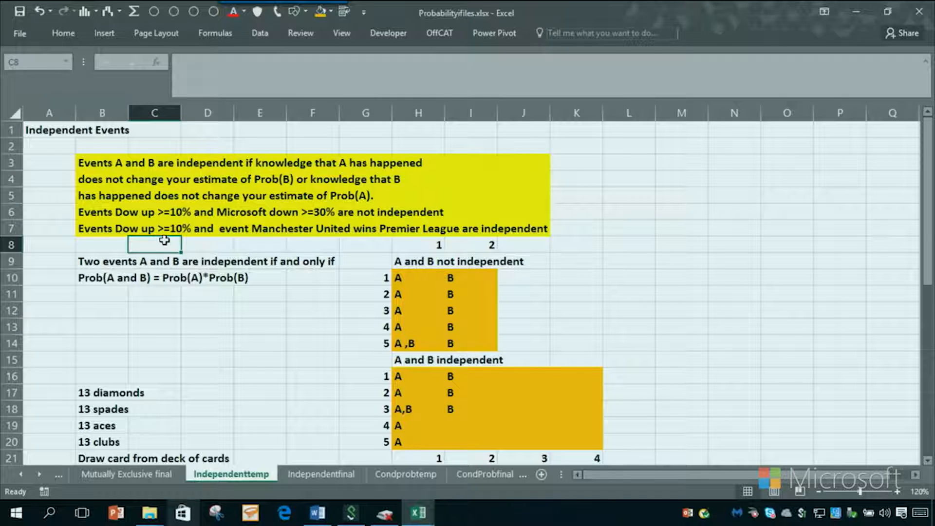
click(235, 240)
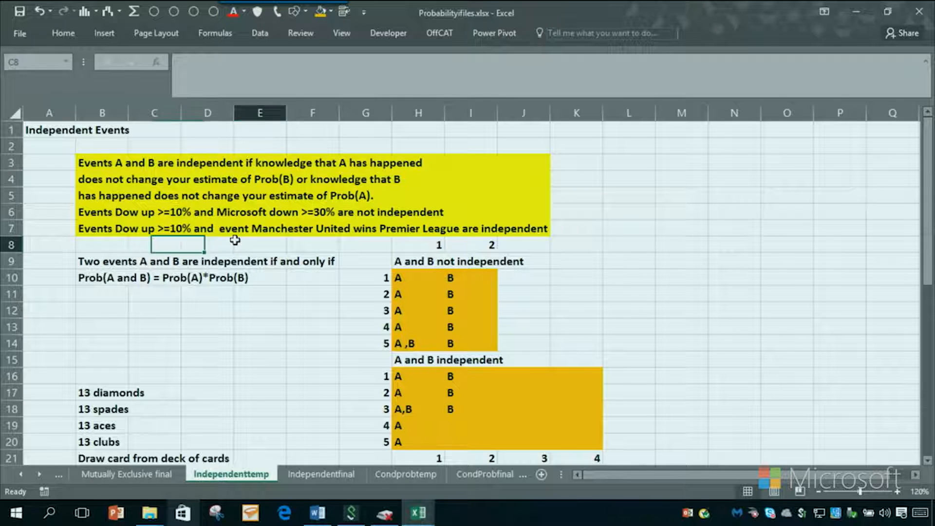
click(307, 244)
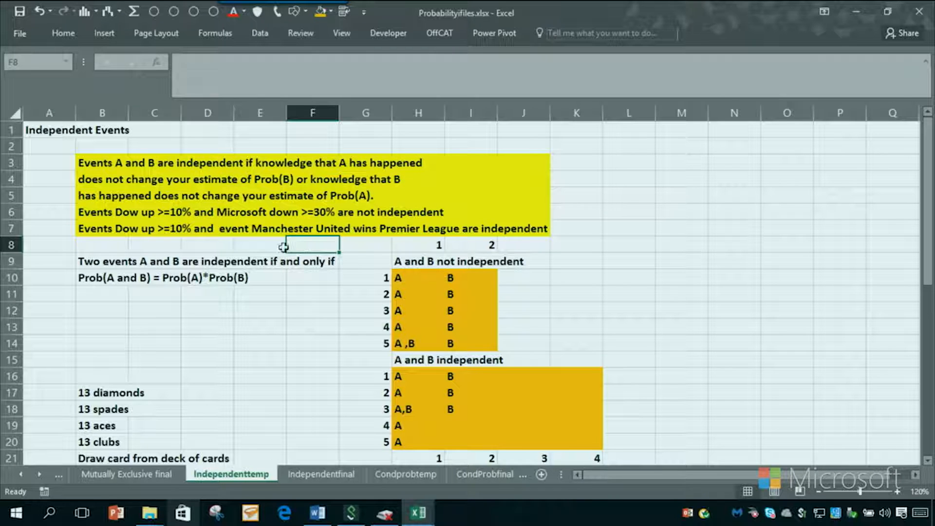
Examine the independence rule Prob(A and B) = Prob(A)*Prob(B) in rows 9 and 10.
click(102, 295)
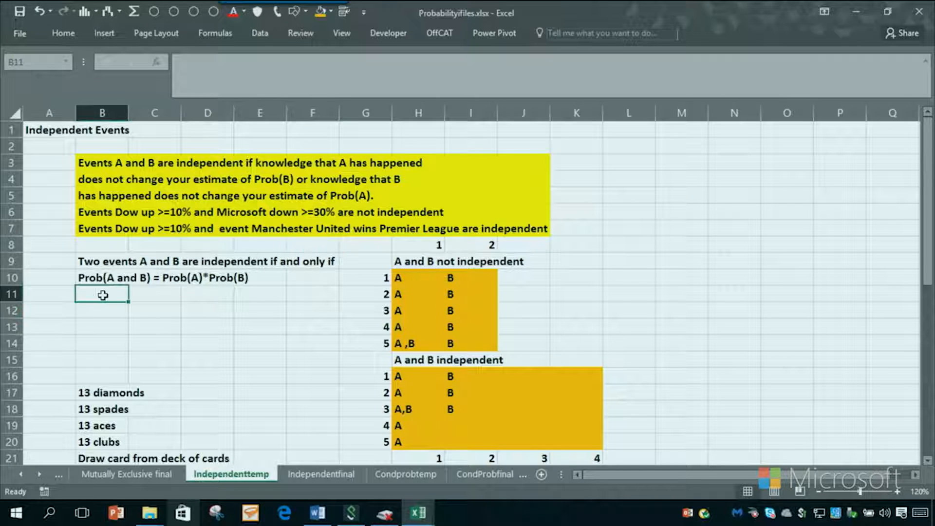
click(164, 295)
click(100, 295)
click(139, 294)
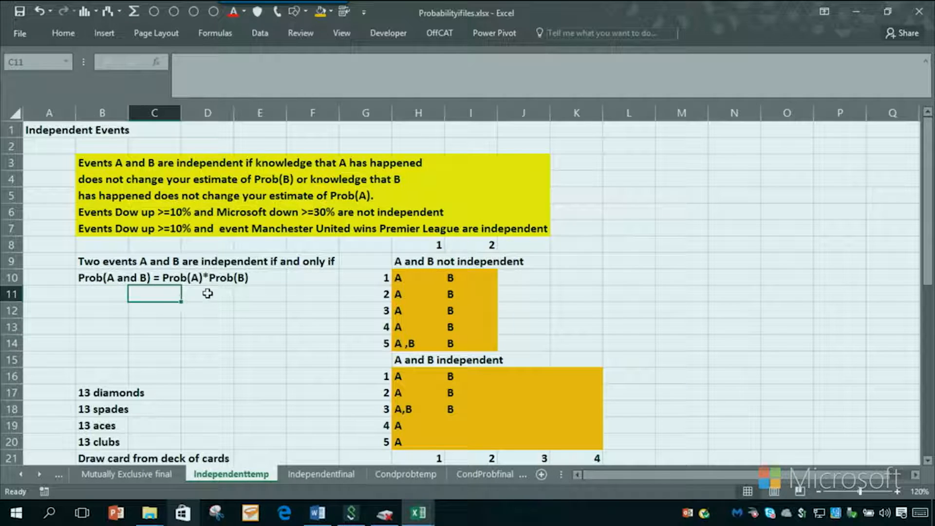
click(119, 294)
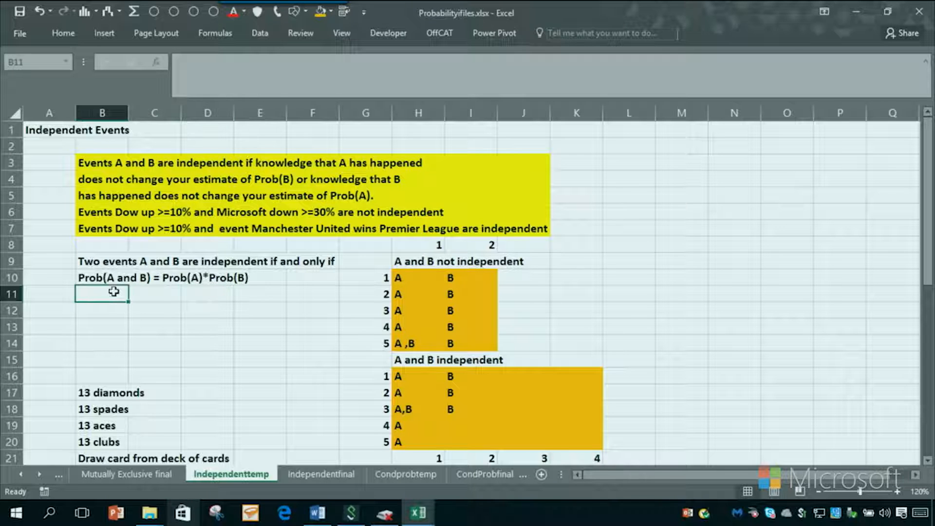
click(159, 292)
click(194, 291)
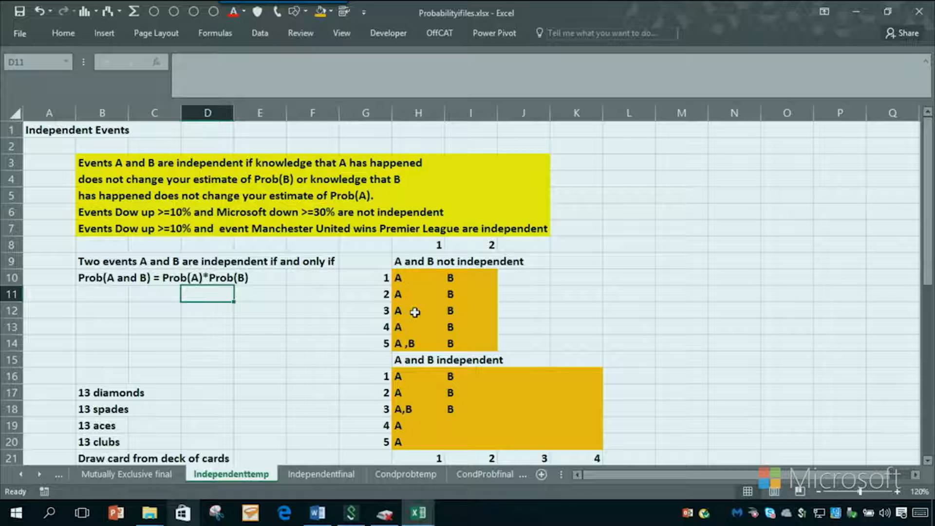
click(555, 296)
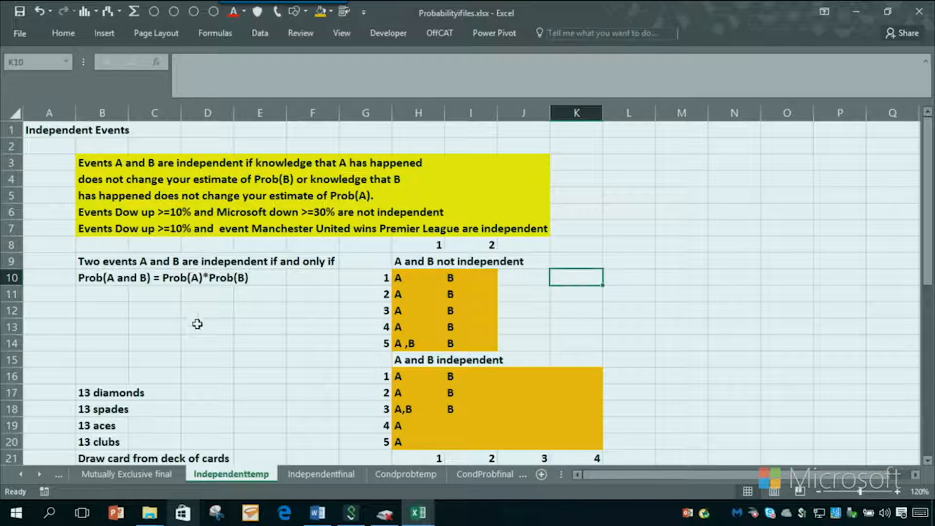
click(89, 292)
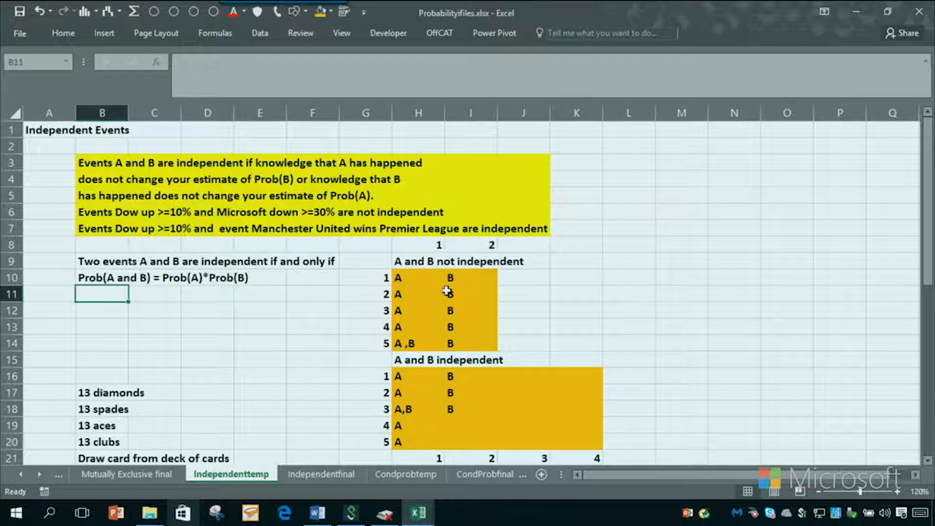
Enter the text PROB(A)=5/10 in cell K10, beside the "A and B not independent" table.
click(590, 281)
text(prob)
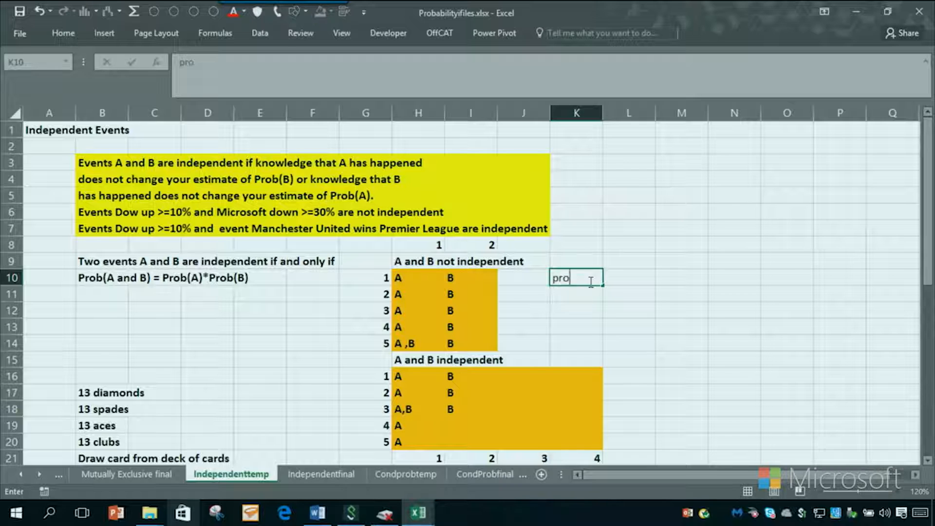
key(BackSpace)
key(BackSpace)
key(BackSpace)
key(BackSpace)
text(p)
key(BackSpace)
text(PROB(a)
key(BackSpace)
text(A)
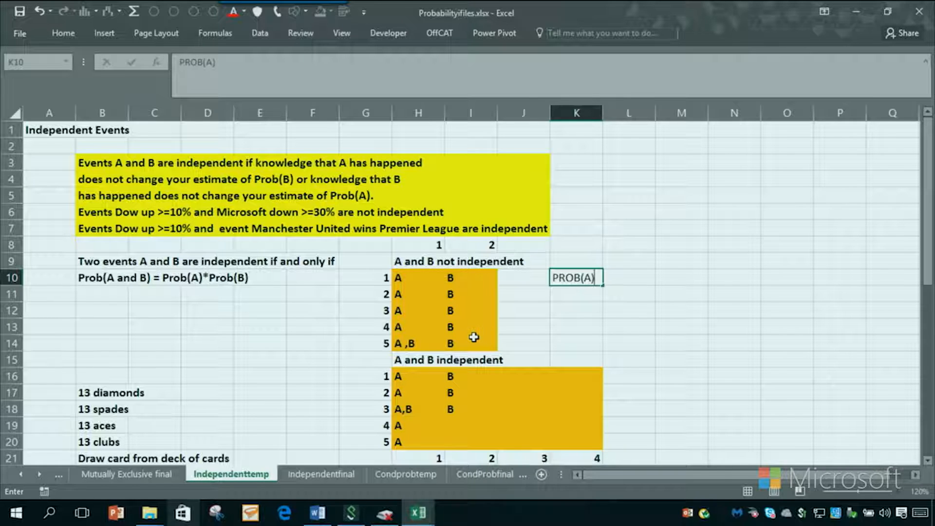
text(=5/110)
key(Return)
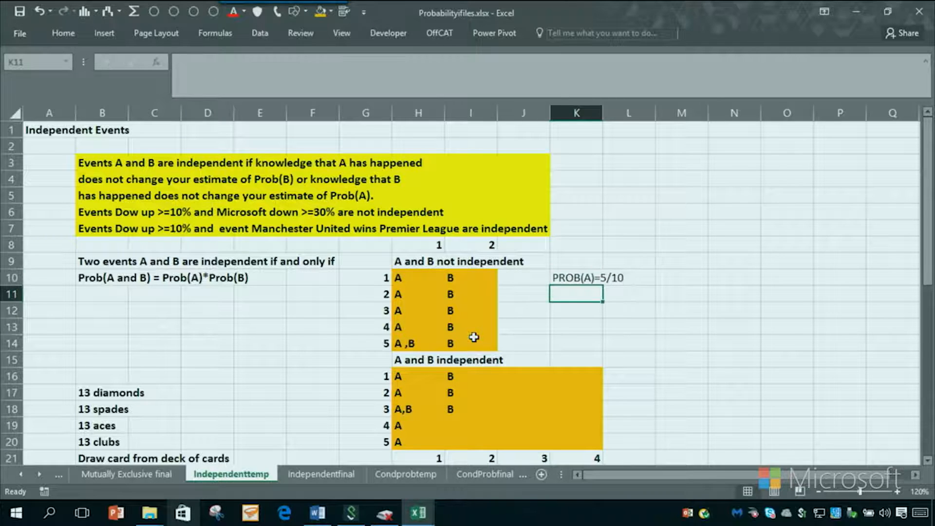
Enter the text PROB(B)=6/10 in cell K11.
text(PROB(B)
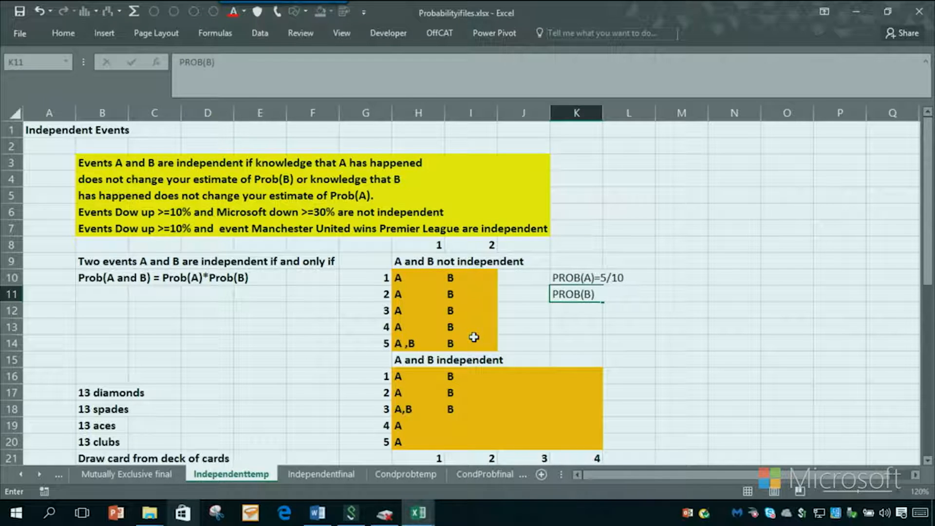
text()=6/10)
key(Return)
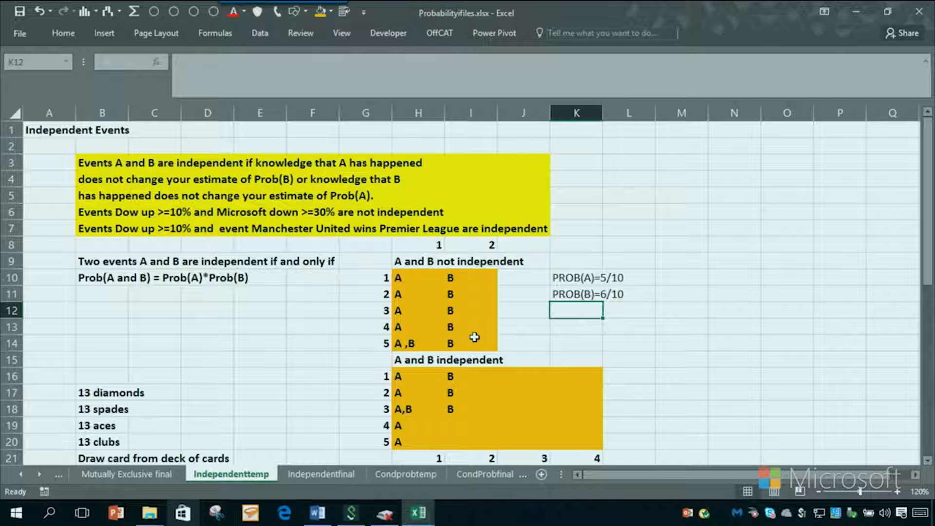
Enter the product of the two probabilities in cell K12 as the text PROB(A)*PROB(B)=30/100 =0.3.
text(PROB()
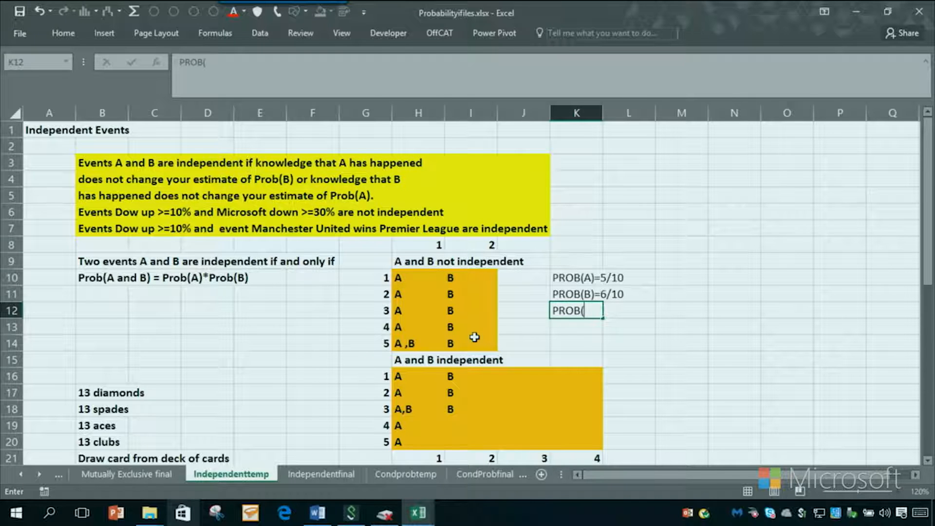
text(A)*PROB(b))
key(BackSpace)
key(BackSpace)
key(BackSpace)
text((B)=)
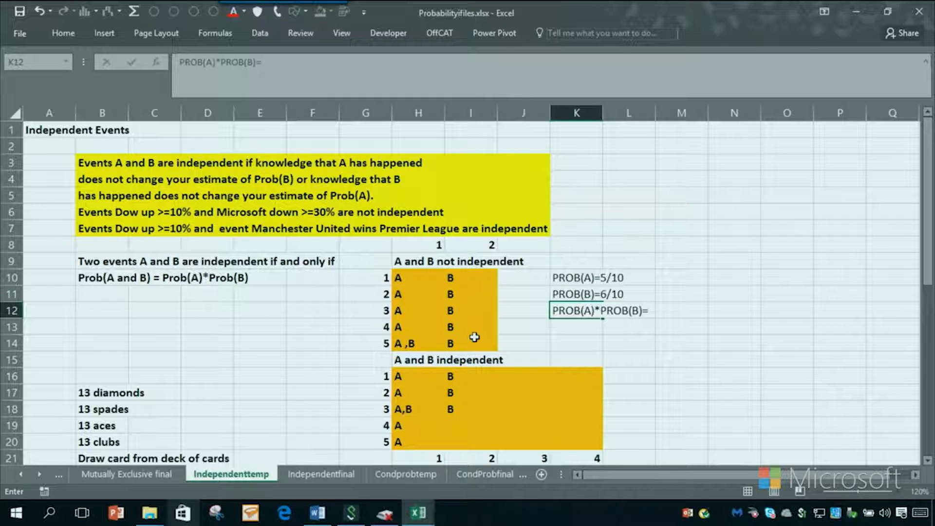
text(30/100 )
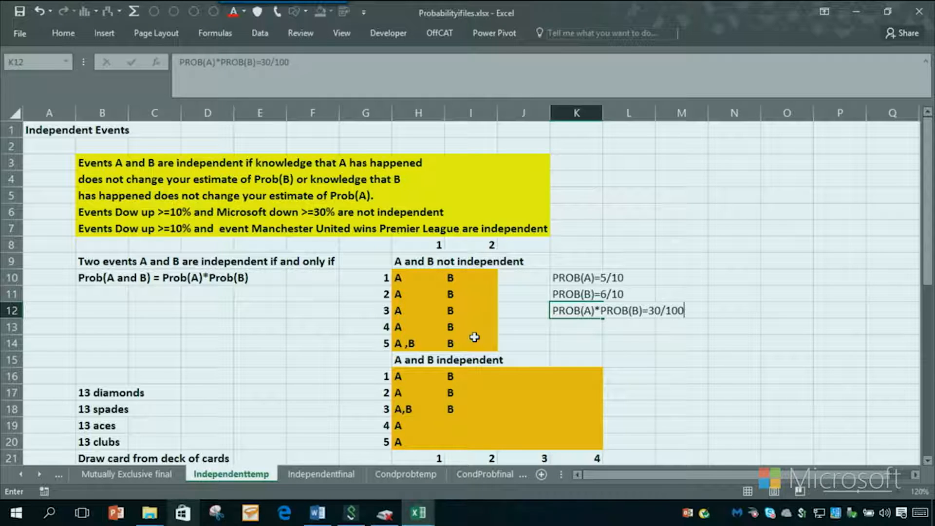
text(=0.3)
key(Return)
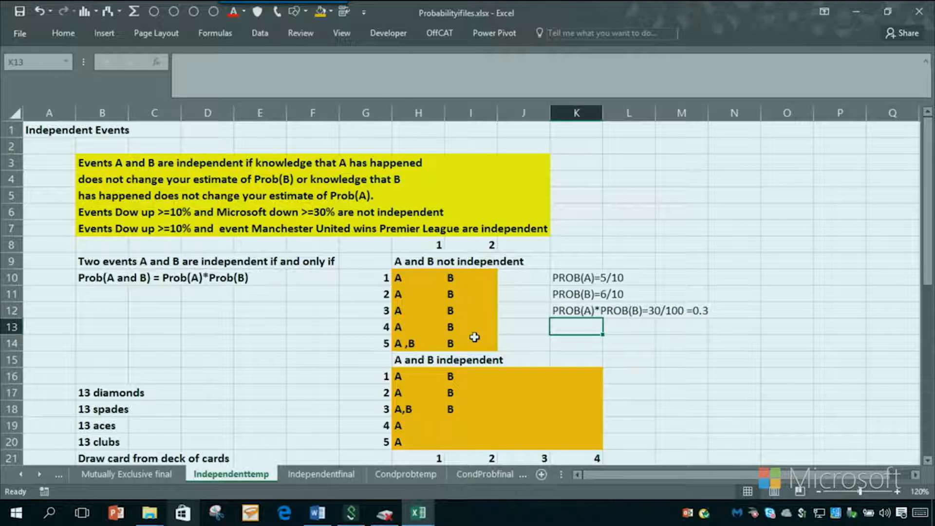
Enter the joint probability in cell K13 as the text P(A AND B)=1/10.
text(P(A AND b)
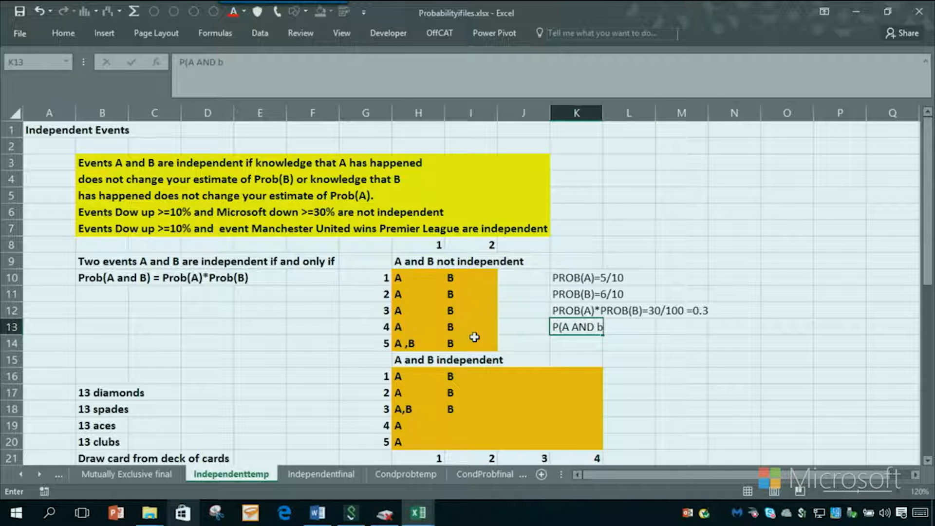
text(B))
key(Return)
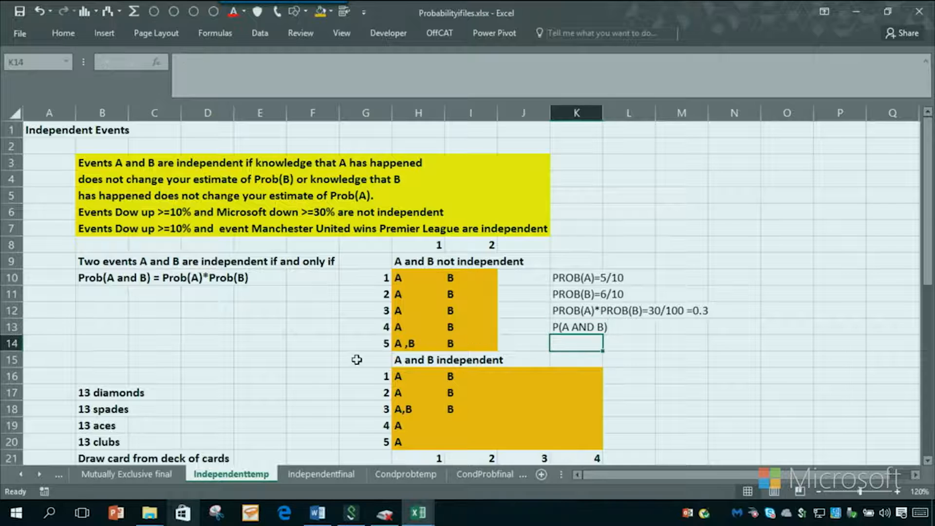
click(565, 325)
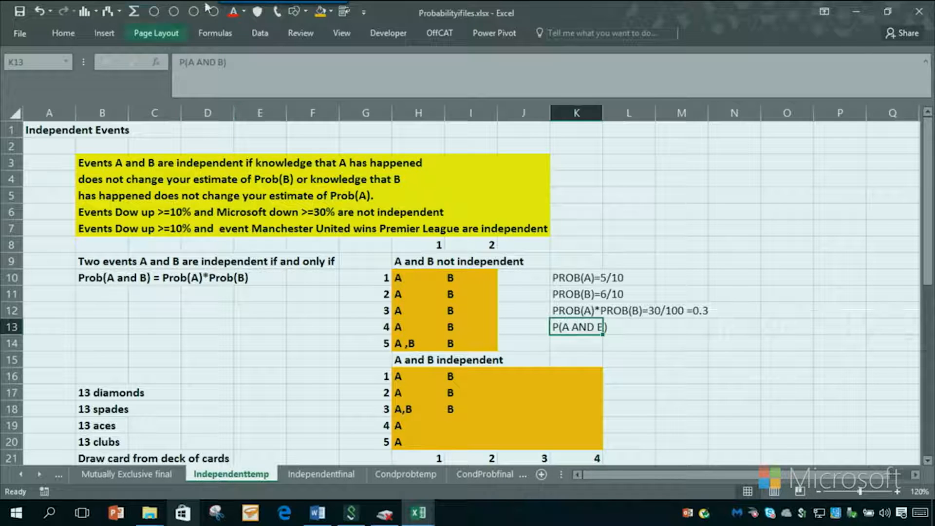
click(243, 63)
text(=1/10)
key(Return)
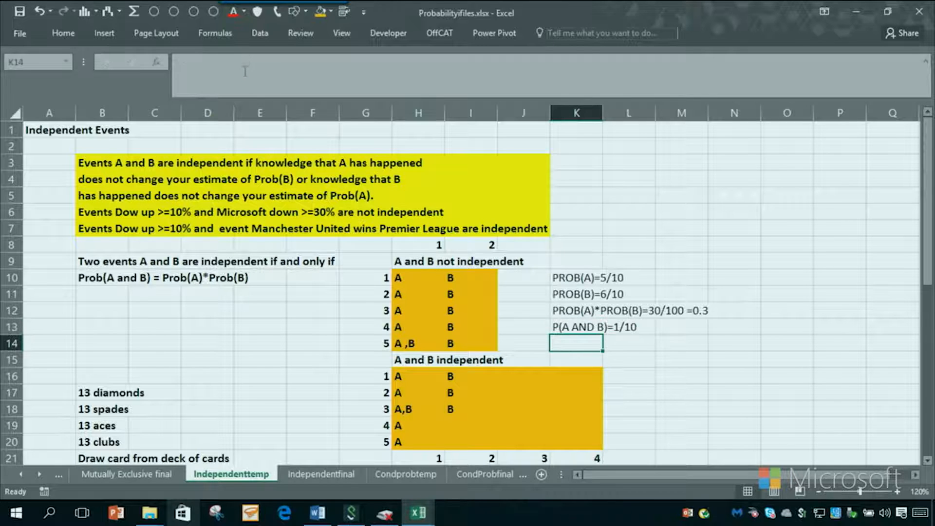
Examine the event A outcomes in H10:H14 and the shared A and B outcome in H14.
click(515, 347)
drag(402, 280, 415, 343)
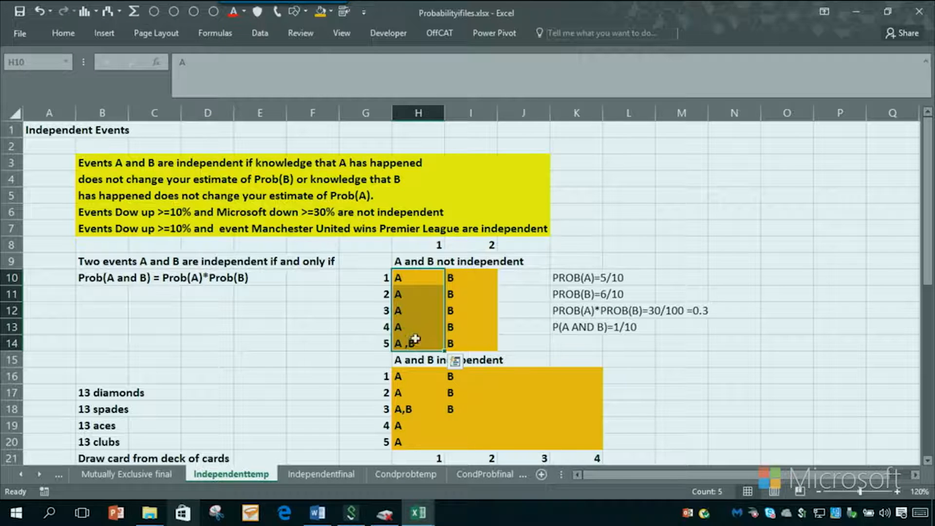
click(423, 347)
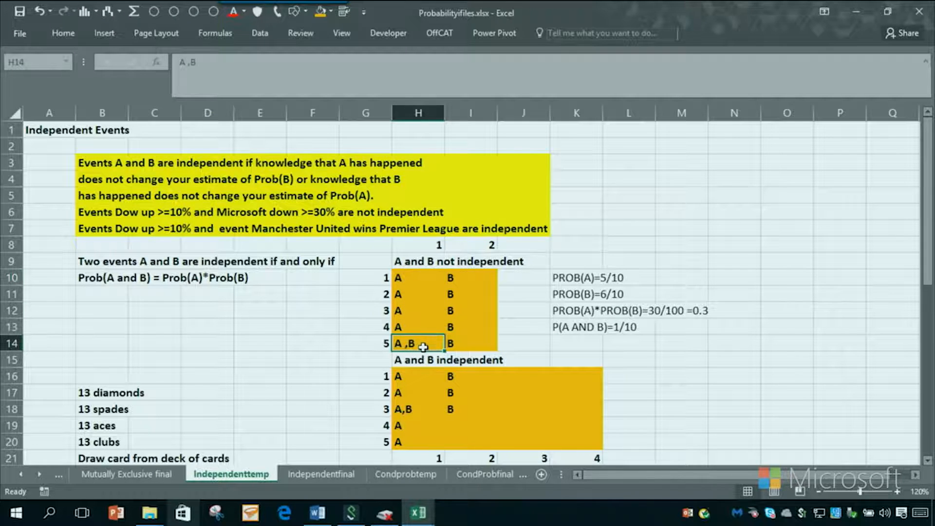
Examine the event B outcomes in I10:I14 and the event A outcome in H20 of the independent table.
drag(466, 278, 464, 347)
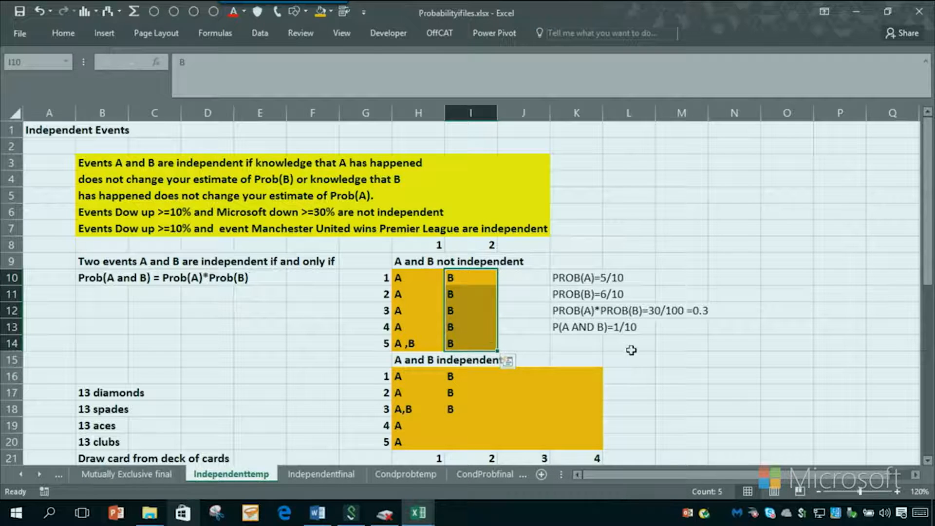
click(628, 355)
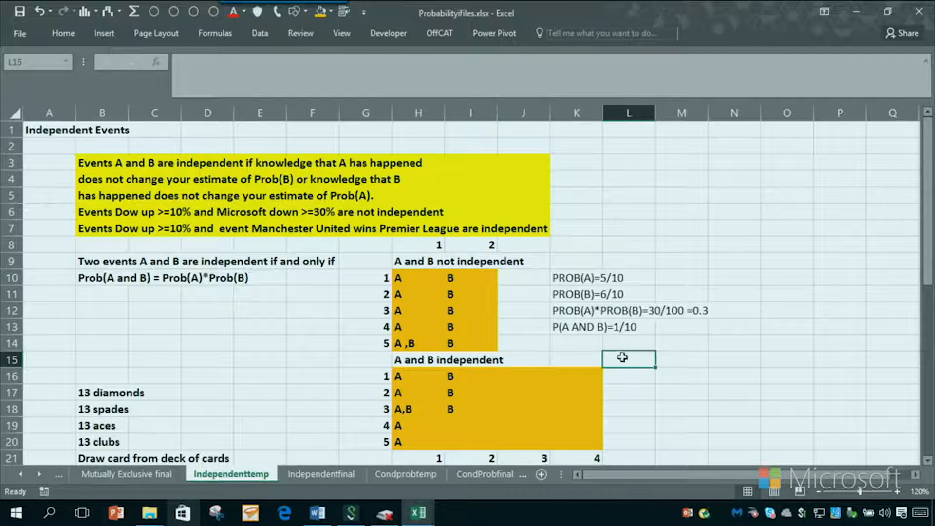
click(419, 438)
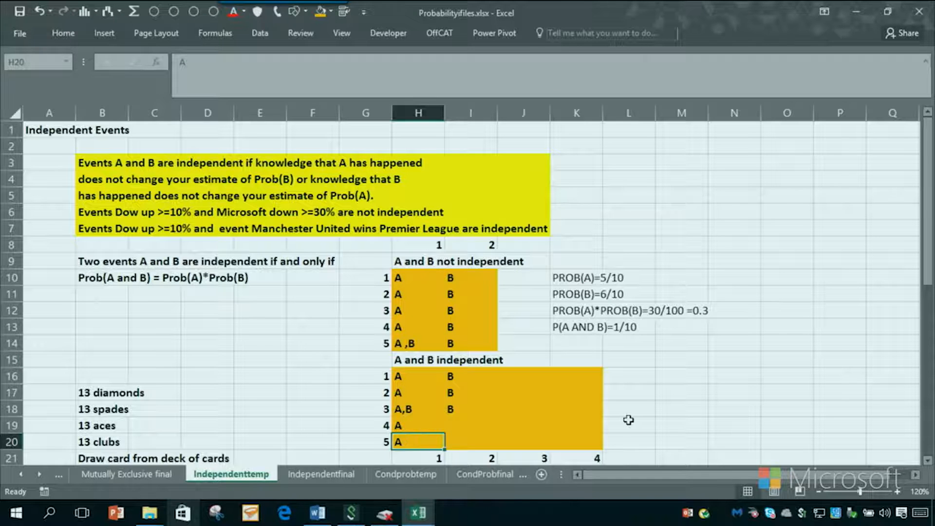
click(641, 395)
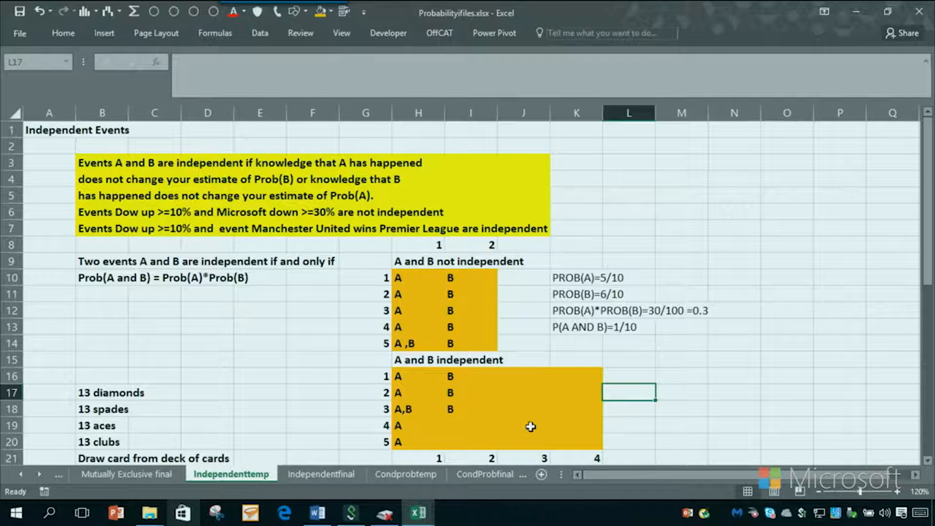
Enter the probability of A for the independent table in cell M16 as the text PROB(A) =5/20.
click(678, 373)
text(PROB(A)
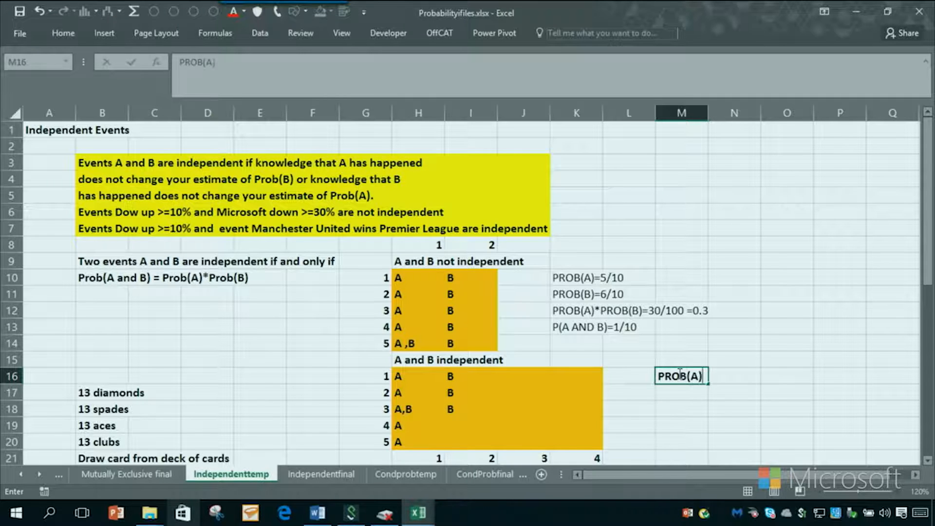
text() =5/20)
key(Return)
Enter the probability of B for the independent table in cell M17 as the text PROB(B)=4/20.
key(ctrl+apostrophe)
key(shift+Left)
key(shift+Left)
key(shift+Left)
key(shift+Left)
key(shift+Left)
key(shift+Left)
key(shift+Left)
key(shift+Left)
key(shift+Left)
text((B)
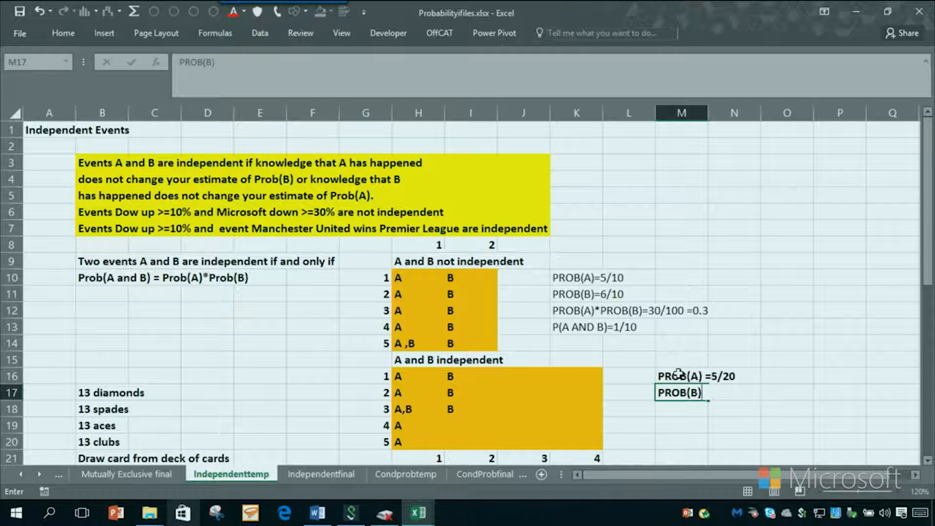
text()=4/20)
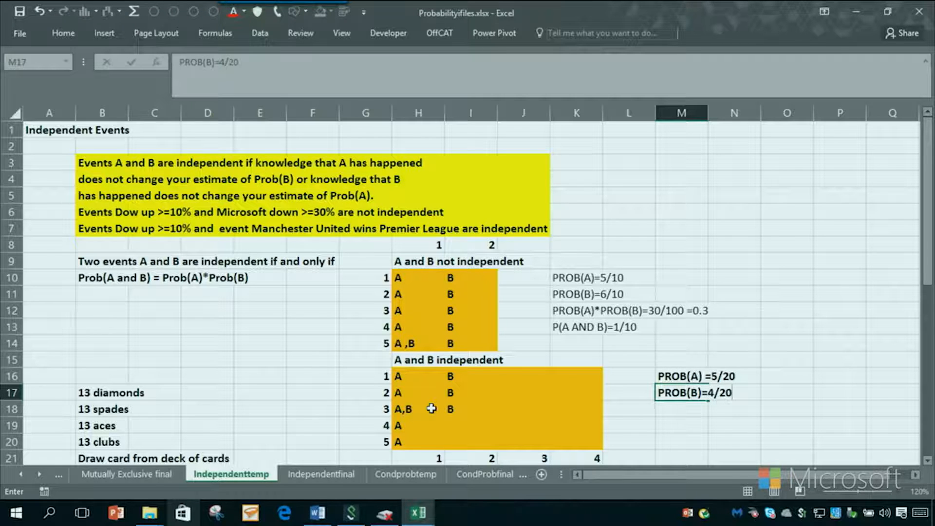
key(Return)
Enter the joint probability for the independent table in cell M18 as the text PROB(A AND B)=1/20.
text(PROB)
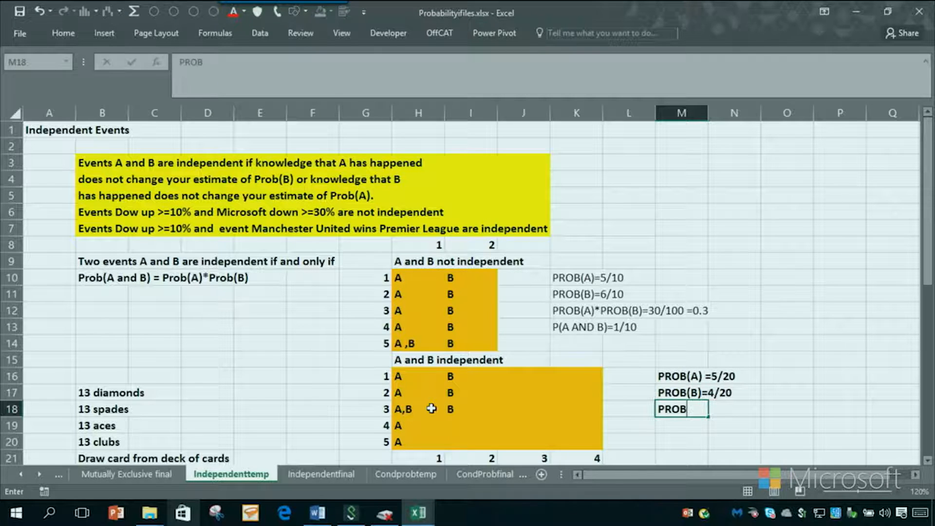
text((A))
text(AND B)
text())
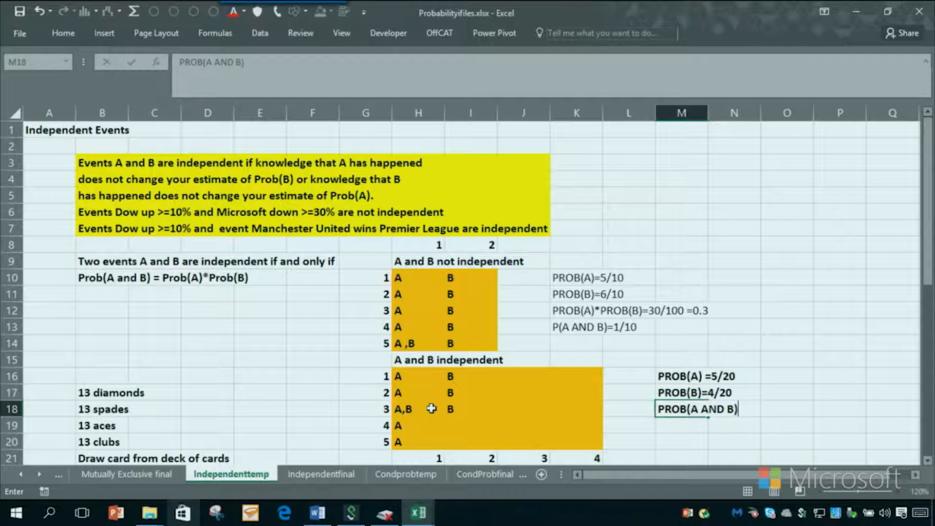
text(=1/20)
key(Return)
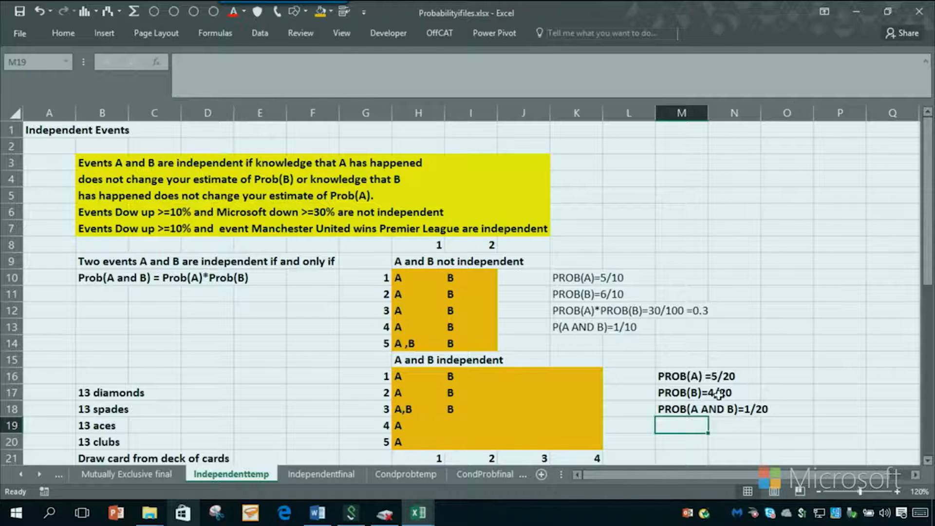
Enter the product of the two probabilities in cell M20 as the text PROB(A)*PROB(B) = 20/400 =1/20.
double_click(664, 443)
text(PROB(A))
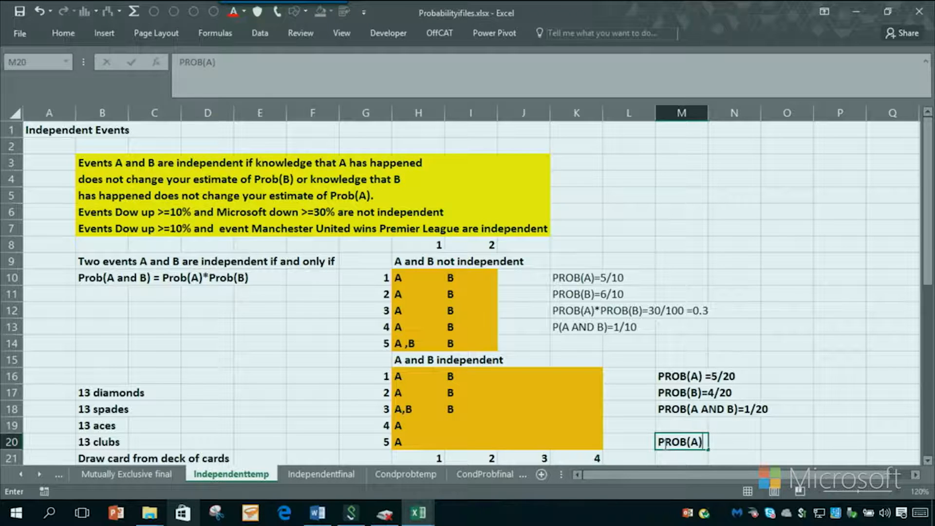
text(*P)
click(665, 443)
text(ROB()
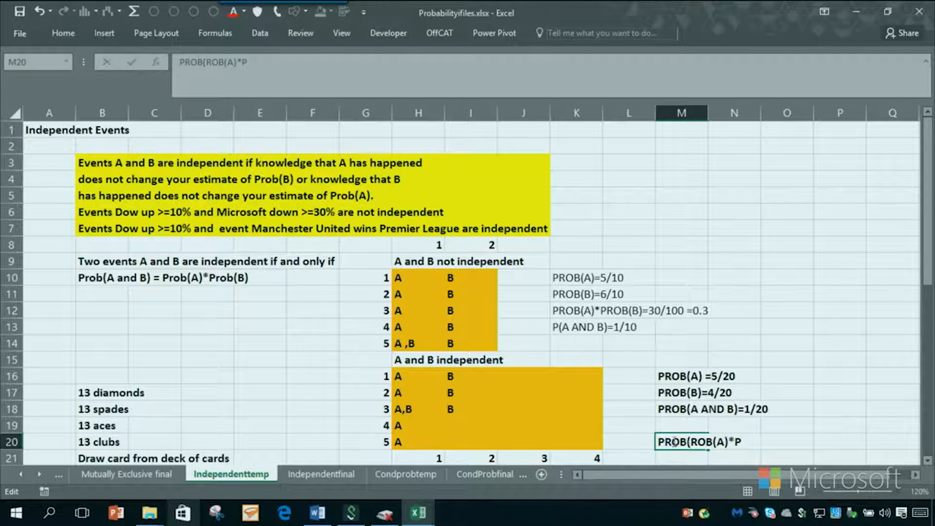
drag(690, 441, 741, 441)
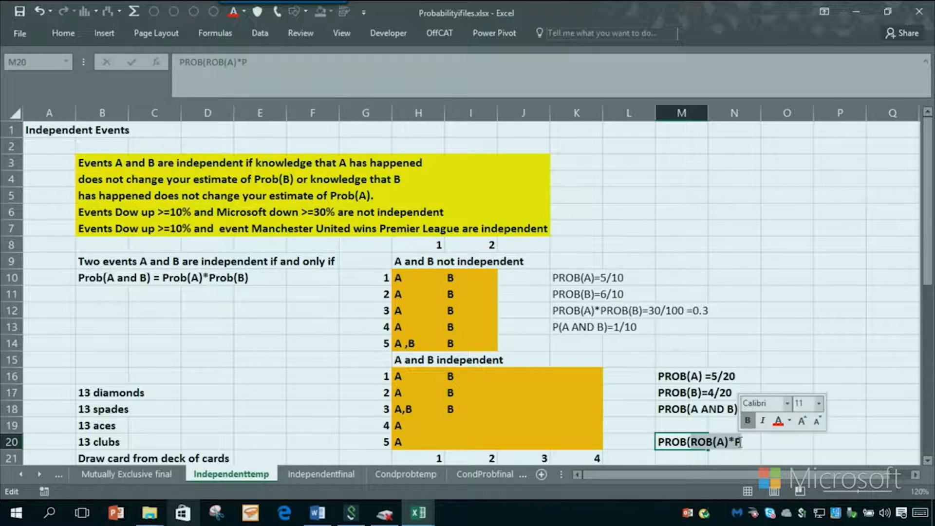
text((a)
key(BackSpace)
key(BackSpace)
text(A)*)
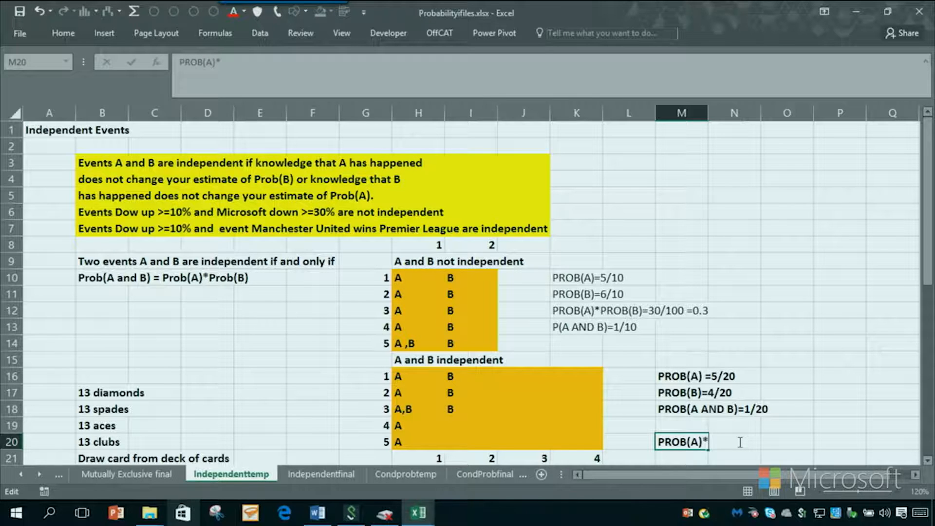
text(PROB(B))
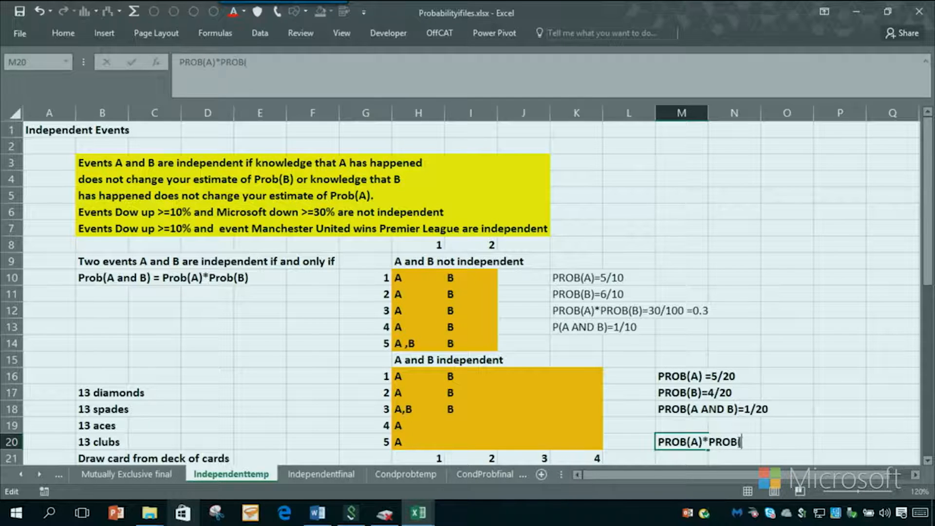
key(BackSpace)
key(BackSpace)
key(BackSpace)
text(B) = 20/40)
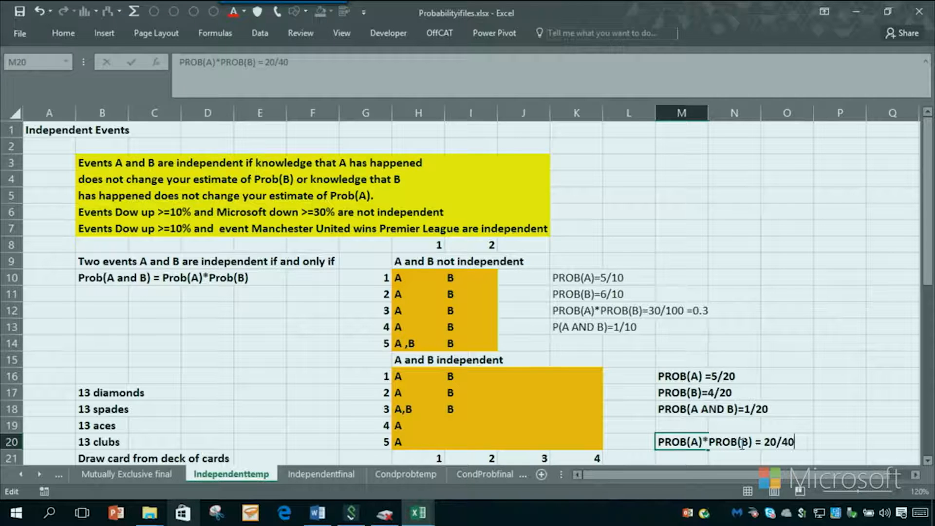
text(0 =1/29)
key(BackSpace)
text(0)
key(Return)
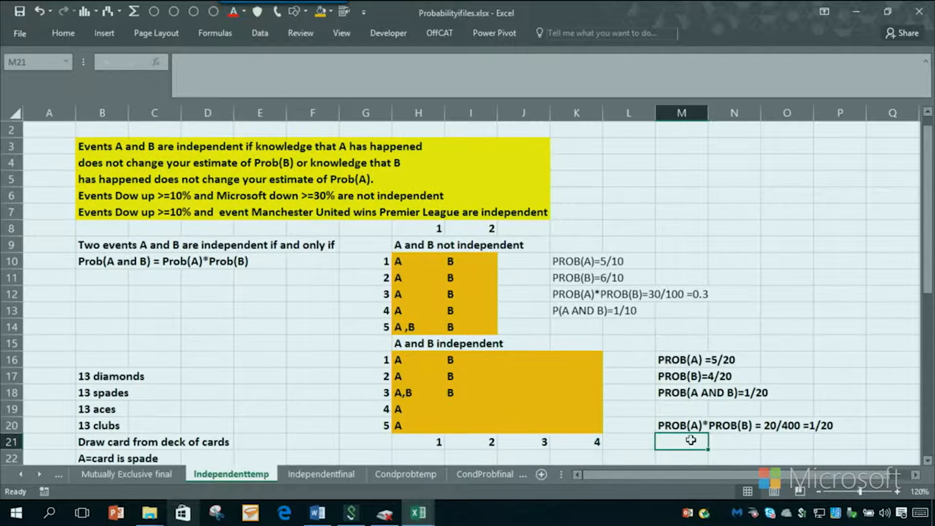
Compare the shared A,B outcome in H18 with the event A outcomes and the PROB(B) entry in M17.
click(440, 396)
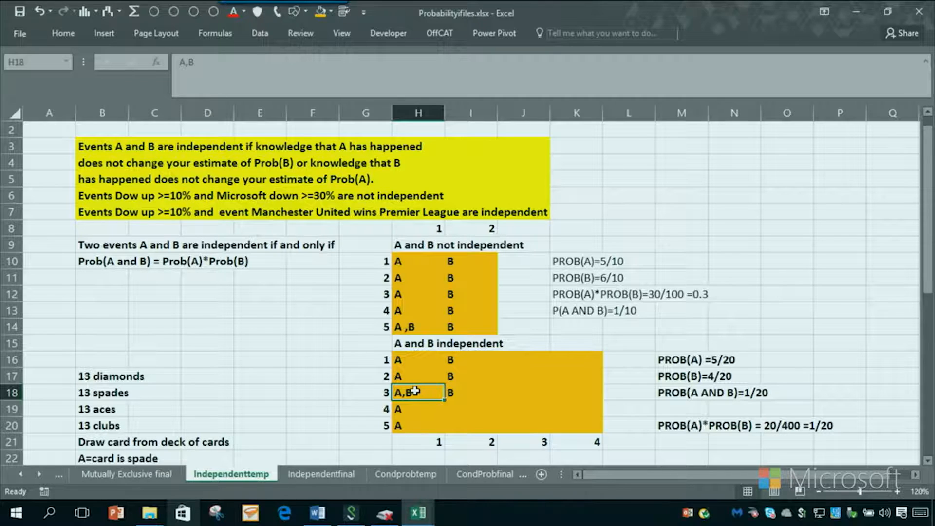
click(416, 426)
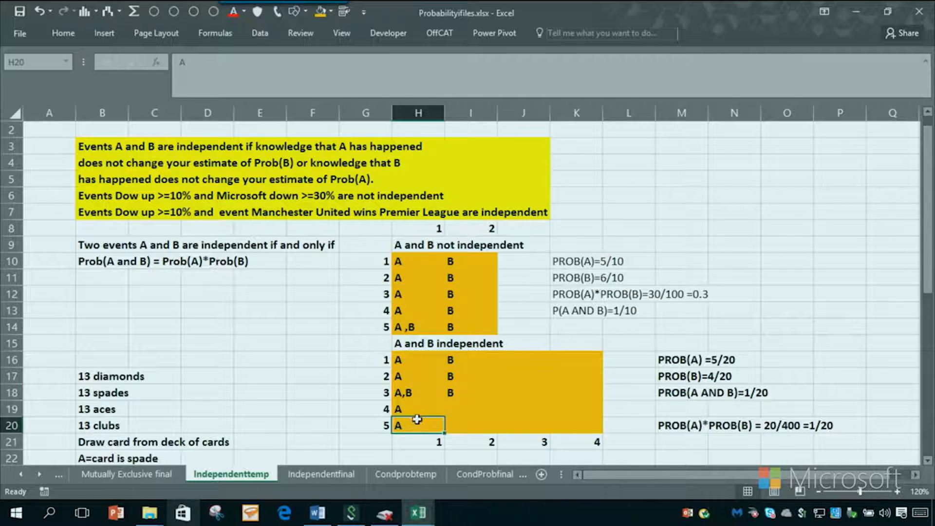
click(415, 395)
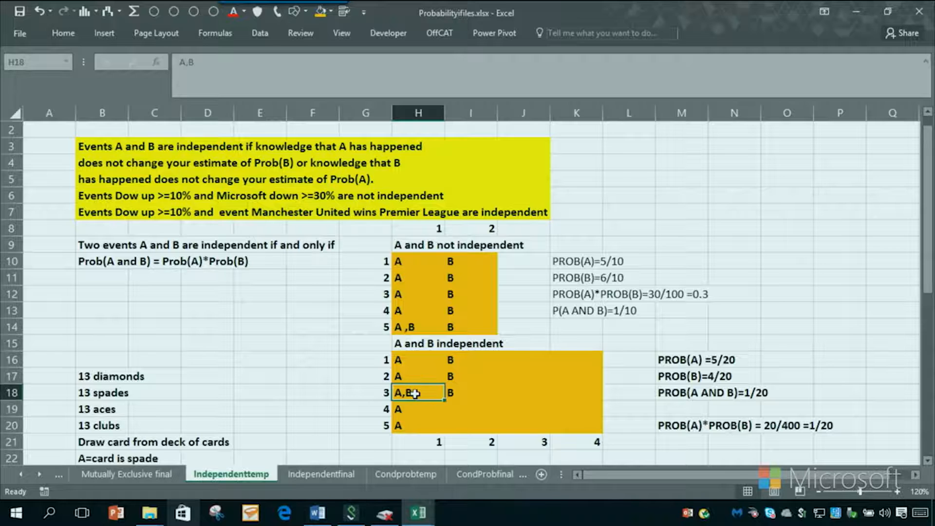
click(679, 380)
click(636, 411)
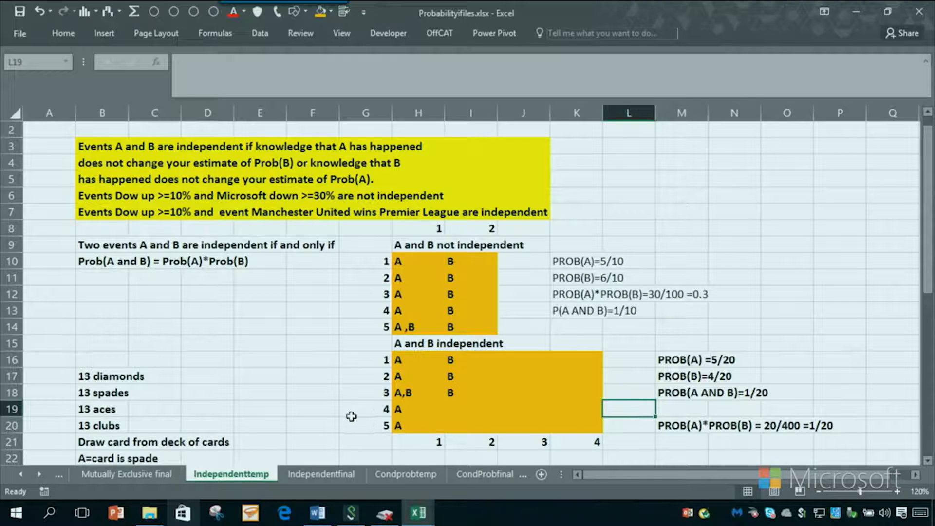
click(421, 428)
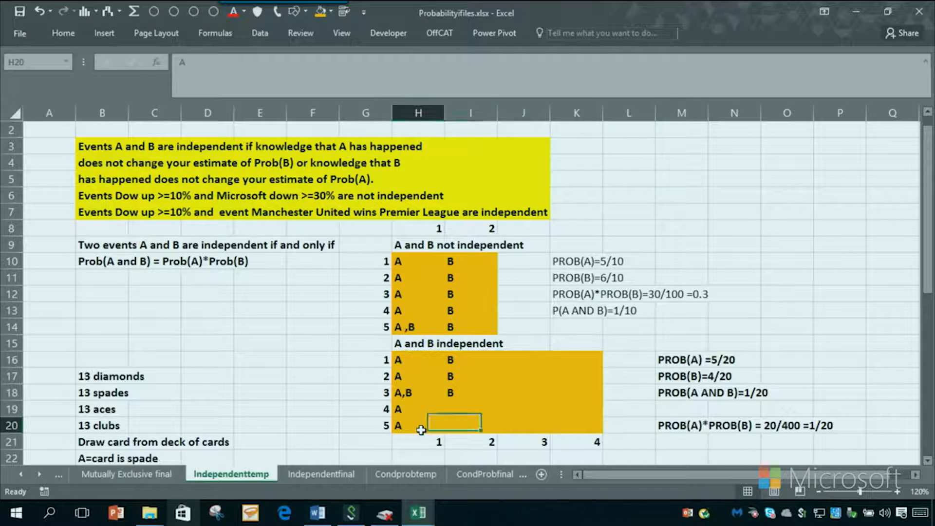
click(416, 396)
Correct the card suit entry in cell B19 to read 13 HEARTS.
scroll(389, 423, down, 3)
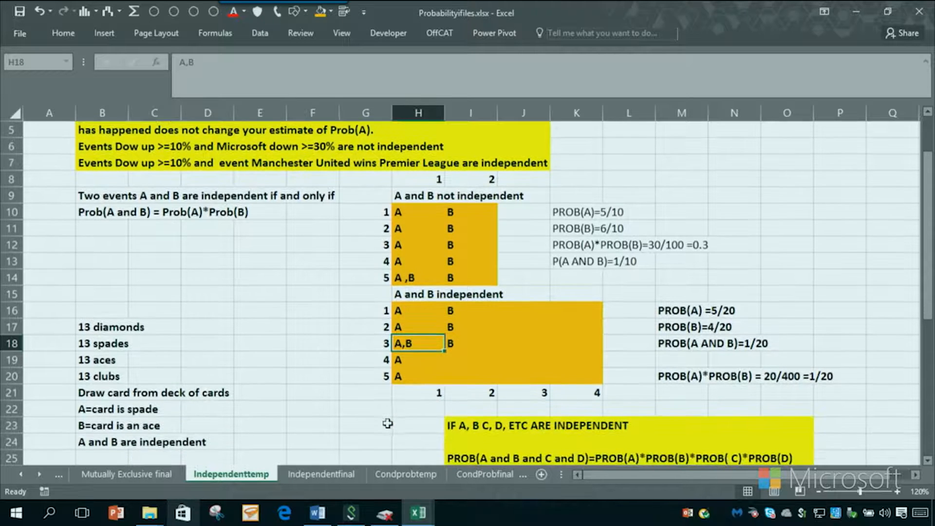
scroll(386, 418, down, 2)
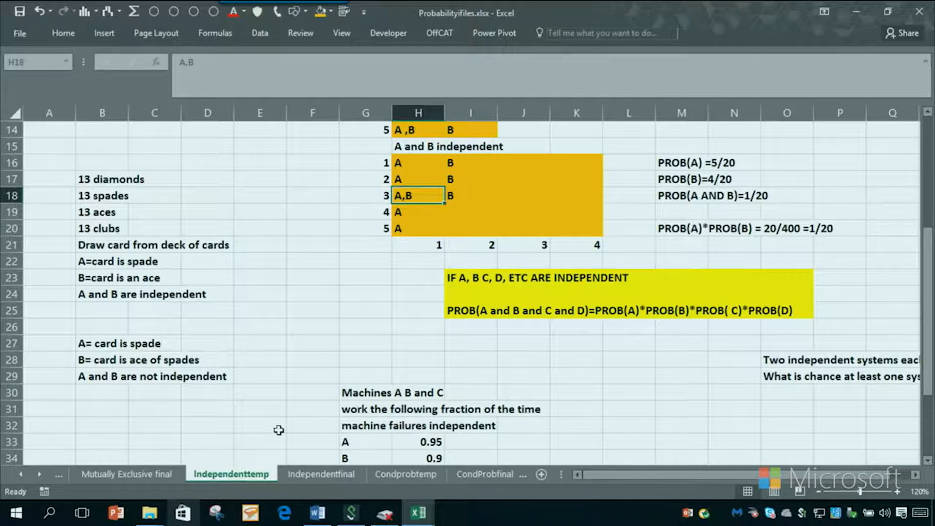
click(101, 312)
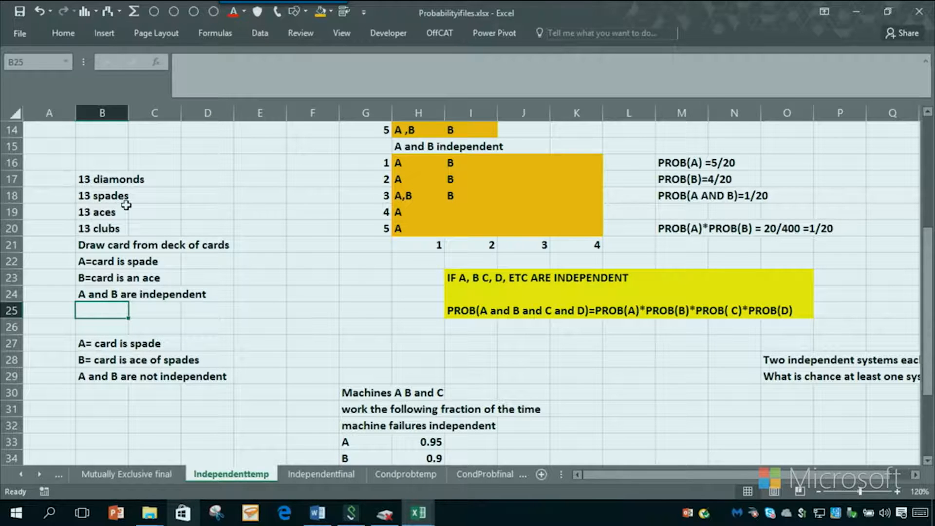
click(138, 230)
click(80, 225)
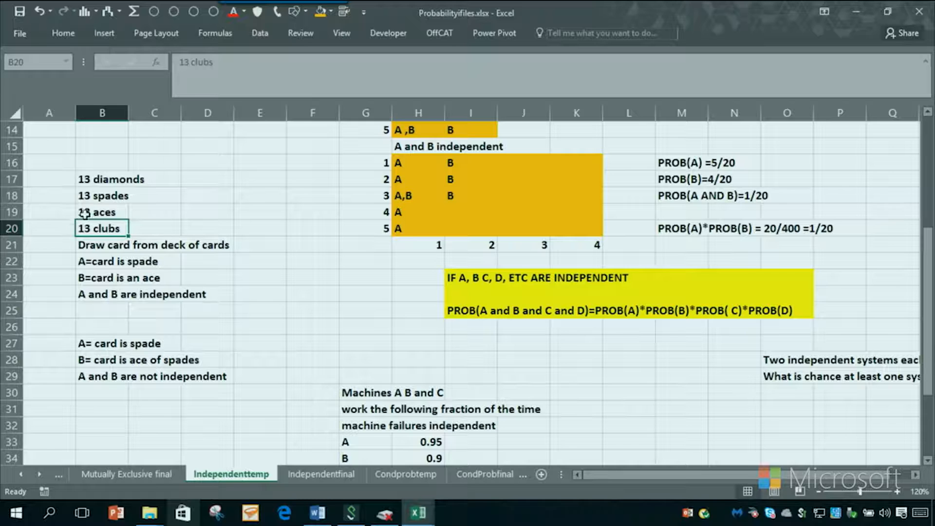
click(83, 213)
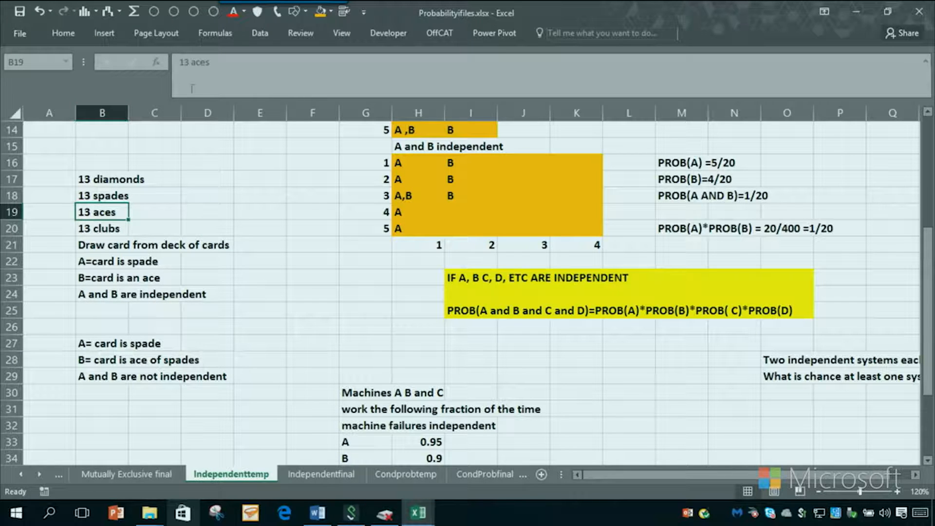
drag(191, 63, 217, 62)
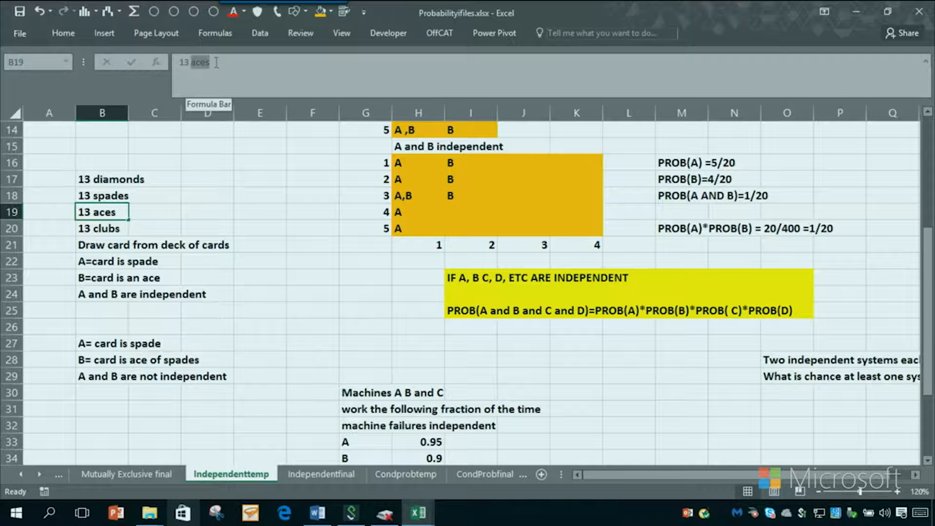
text(HEARTS)
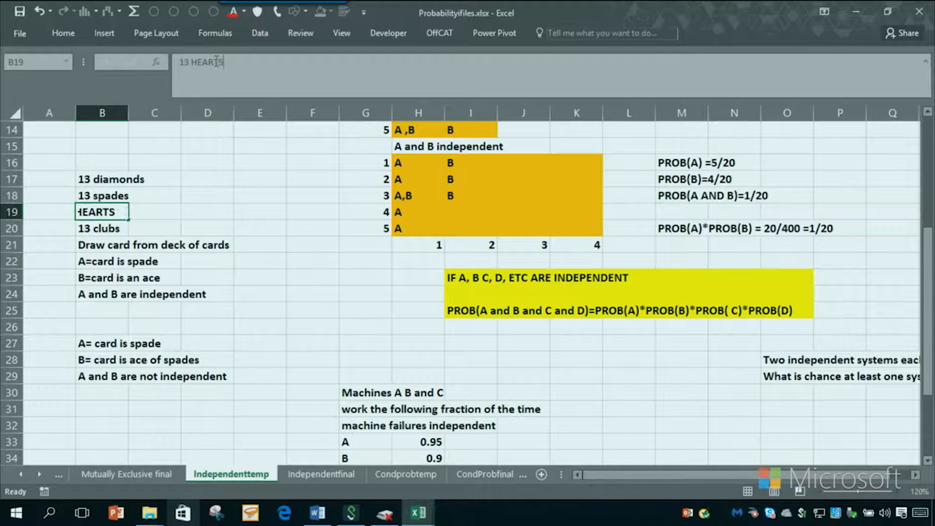
key(Return)
Enter the note 4 ACES in cell D17 beside the list of card suits.
click(207, 180)
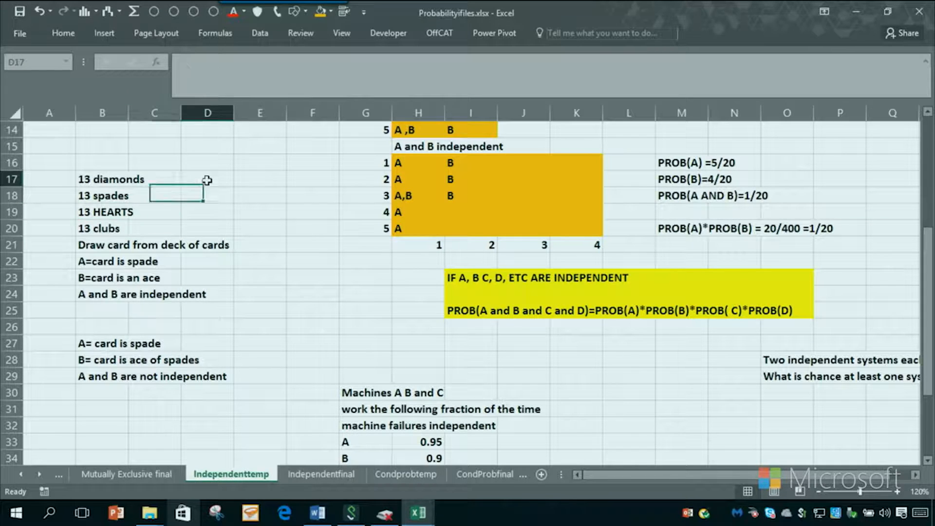
text(4 ACES)
key(Return)
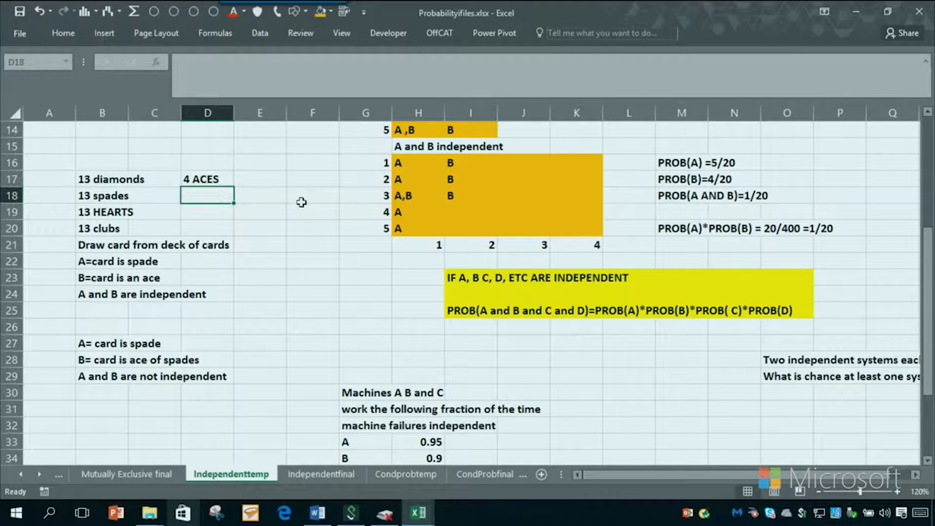
Read the card-drawing example in B21:B24, including the definitions of event A and event B.
click(119, 245)
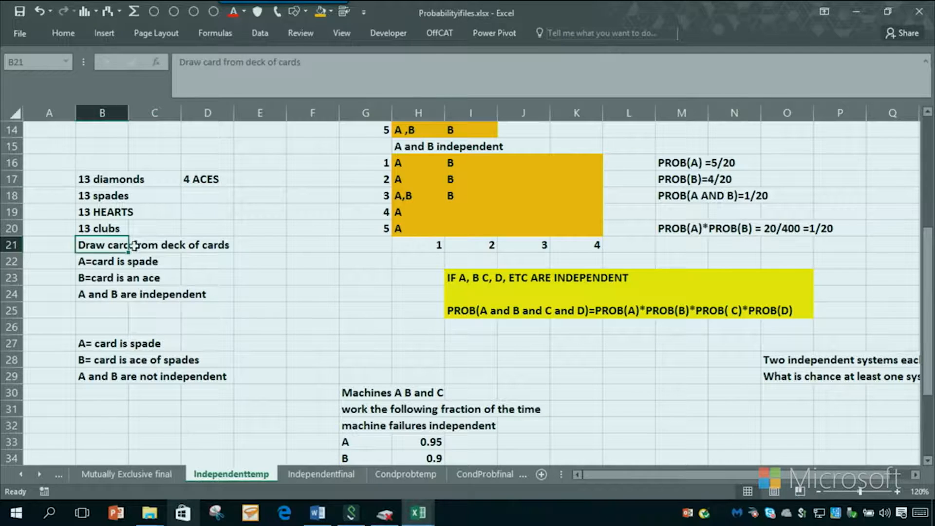
click(200, 248)
click(101, 272)
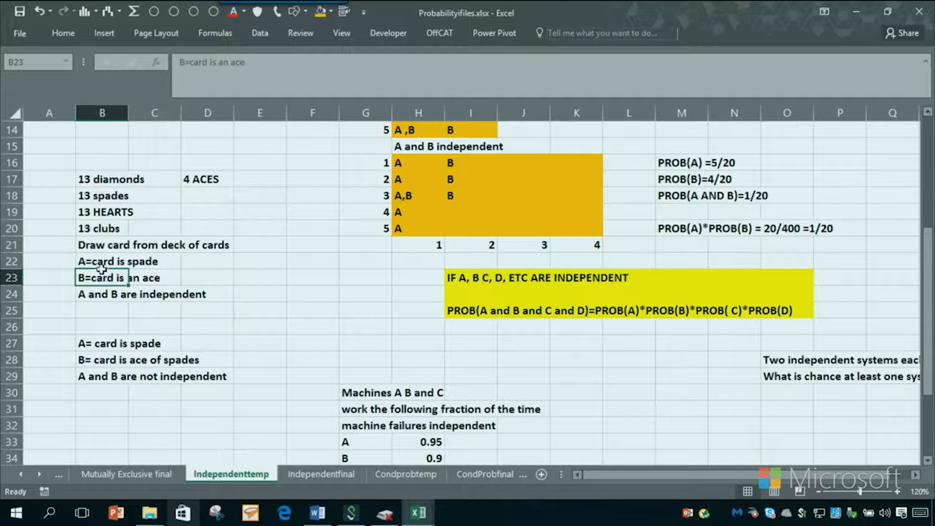
click(100, 264)
click(96, 276)
click(167, 278)
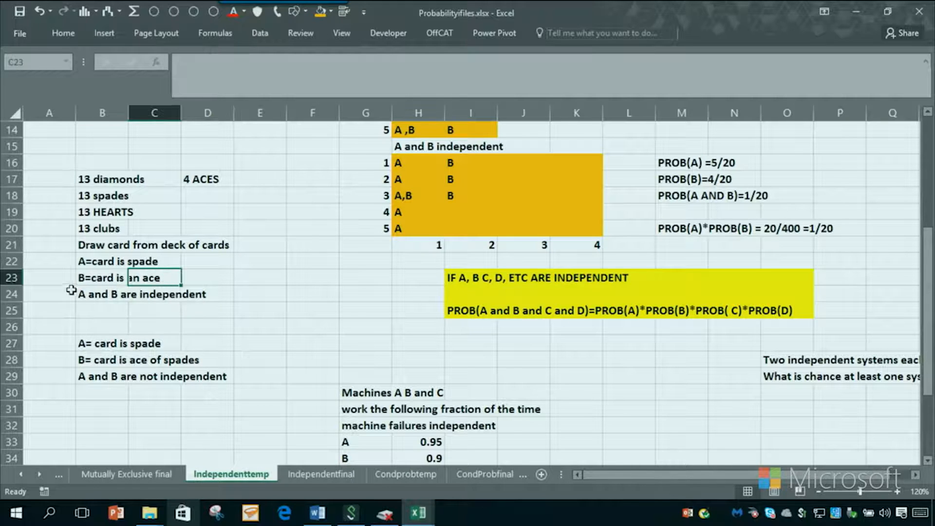
click(84, 312)
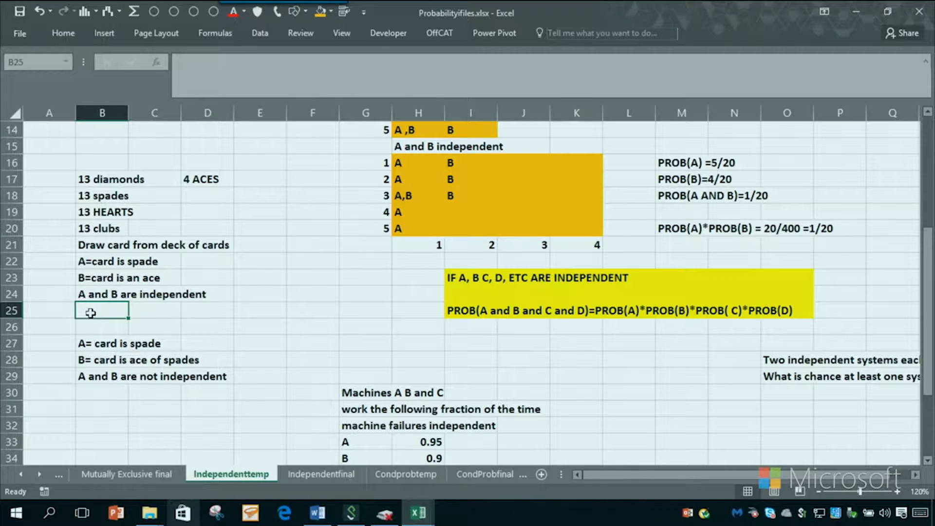
Enter PROB(A)=13/52 in cell B25 and PROB(B)=4/52 in cell B26 for the spade and ace example.
text(PROB(A)
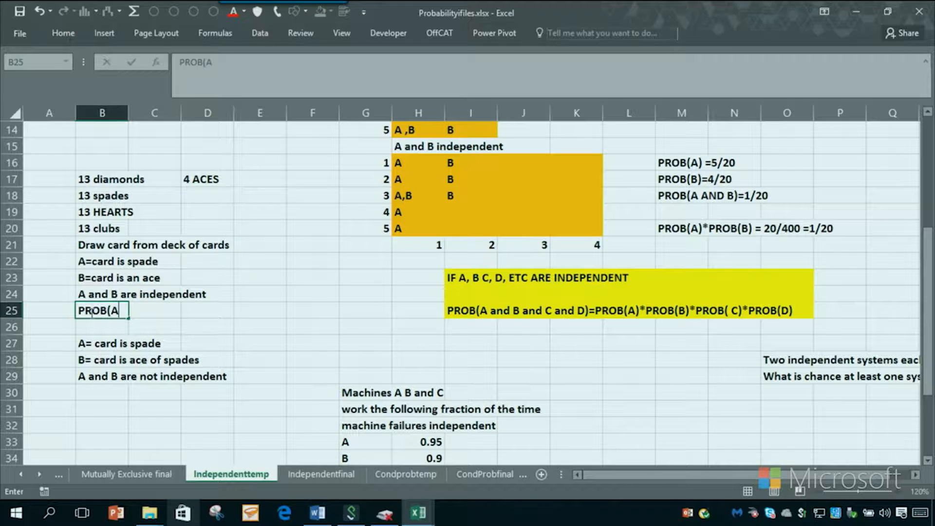
text()=13/52)
key(Return)
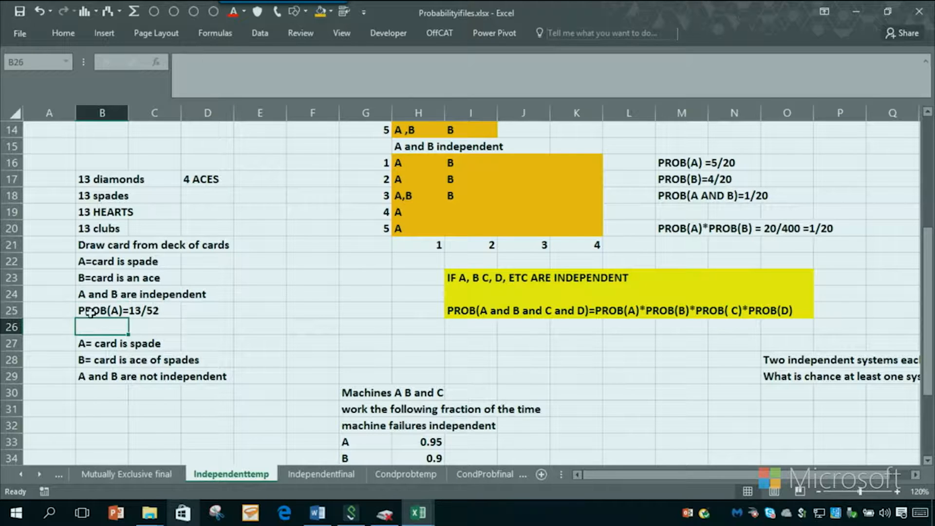
text(PROB(B))
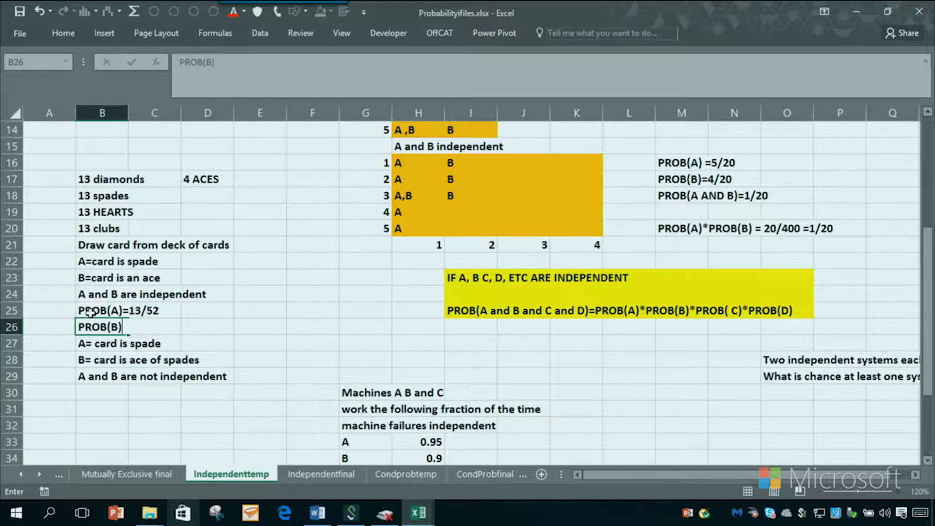
text(=4)
text(/4)
key(BackSpace)
key(BackSpace)
text(52)
key(Return)
Enter the joint probability PROB(A AND B) = 1/52 in cell D25, beside the PROB(A) entry.
click(228, 316)
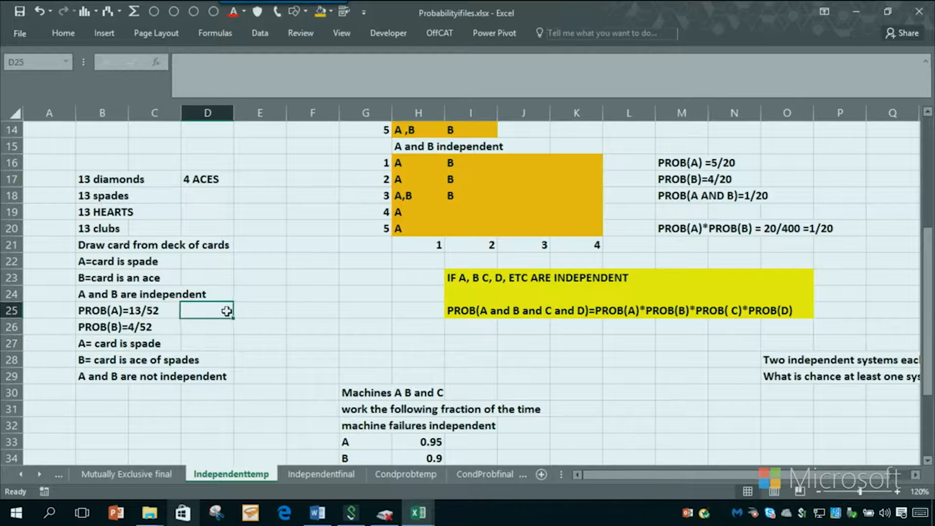
text(PROB(A AND B)
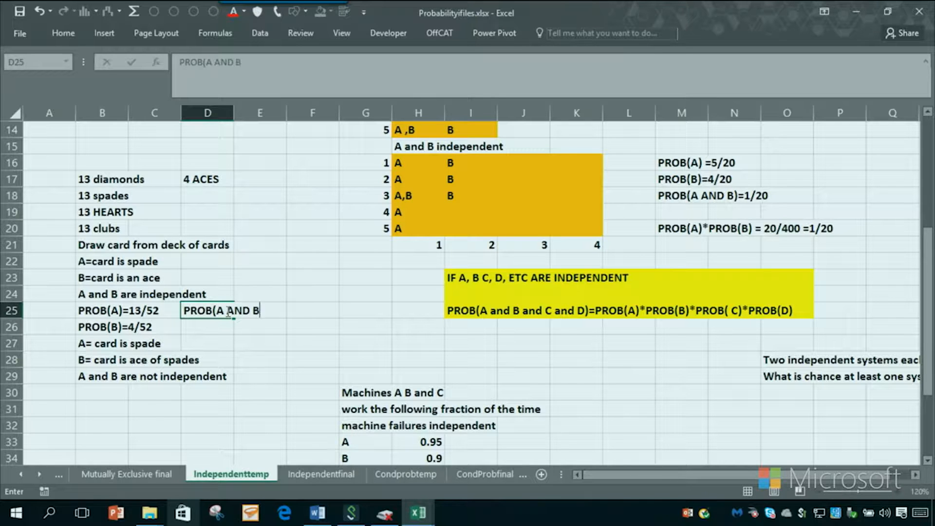
text() = 1/52)
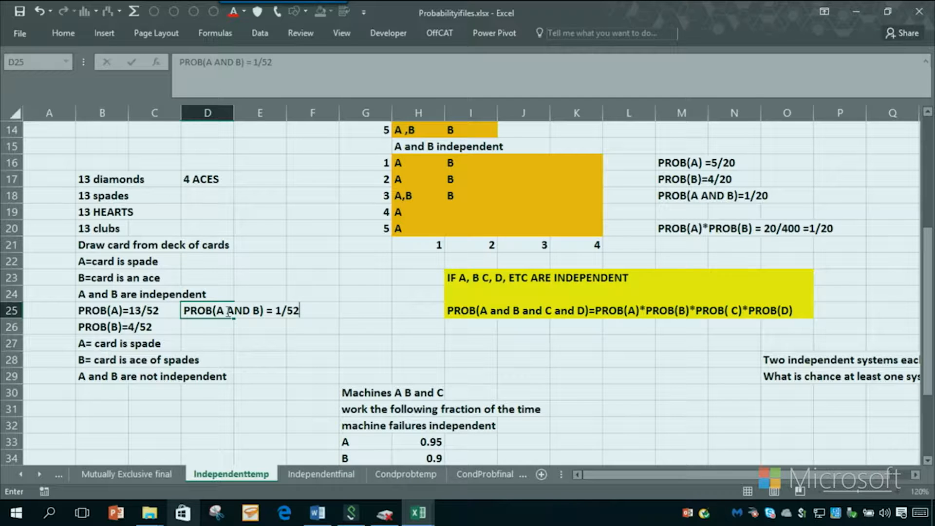
Enter the product PROB(A)*PROB (B) =(1/4)*(1/13) = 1/52 in cell D26, below the joint probability.
click(209, 323)
text(PROB(A)
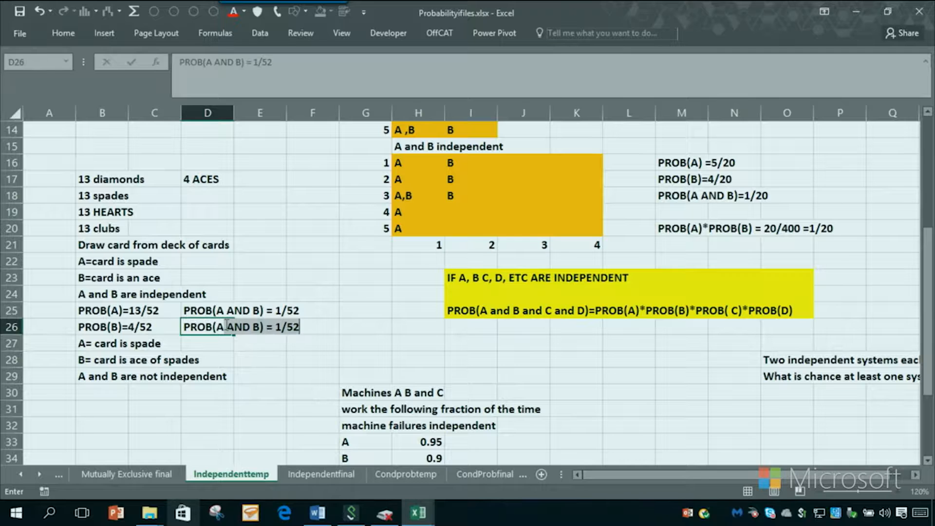
text()*PROB)
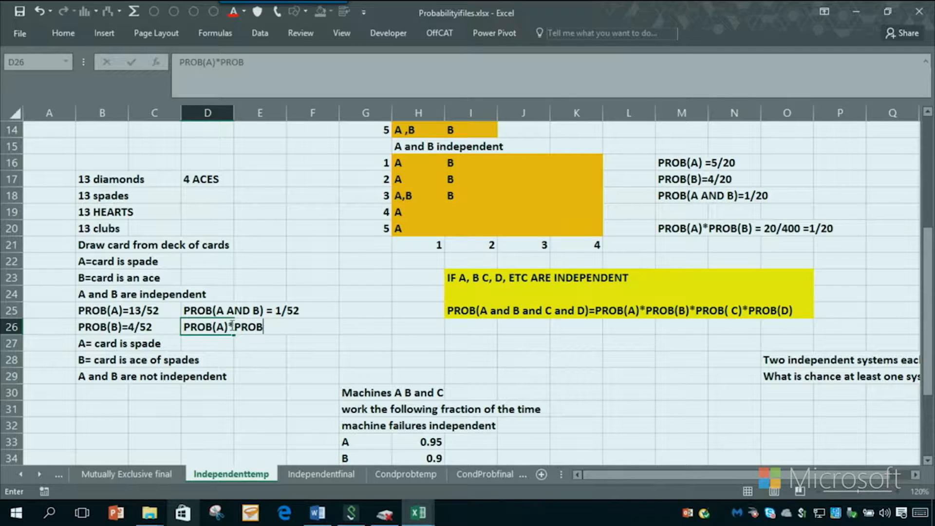
text( B)
key(BackSpace)
key(BackSpace)
text((B) =(1/4)
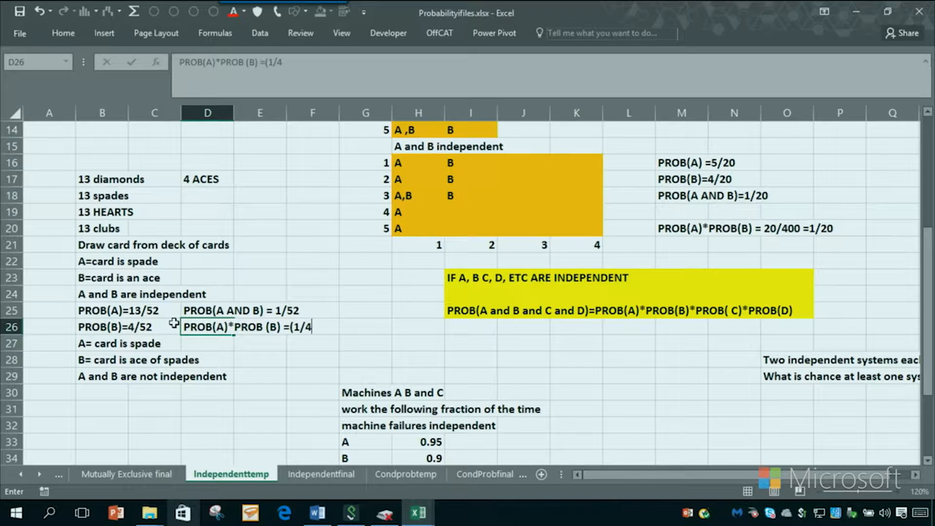
text()*(1/13) = 1/52)
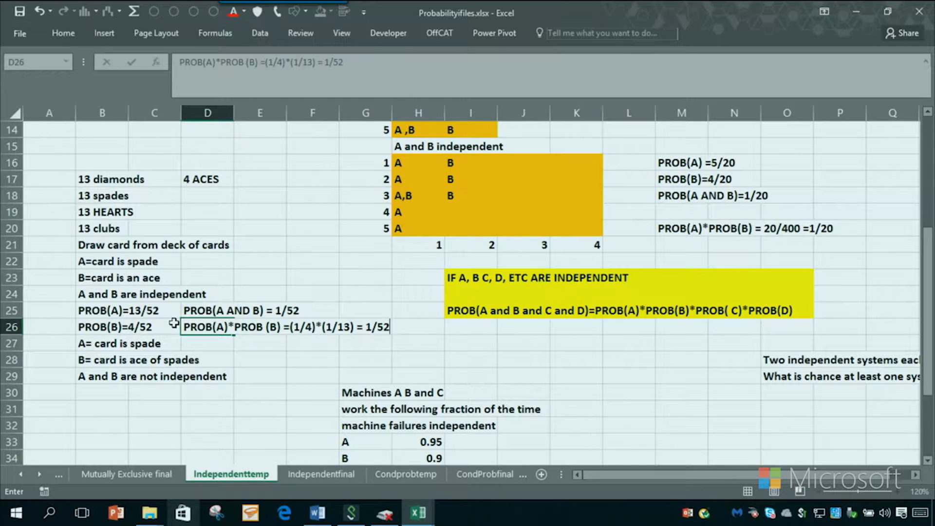
key(Return)
Review the first card example's independence statement in B24 against its event definitions in B22:B23.
click(91, 292)
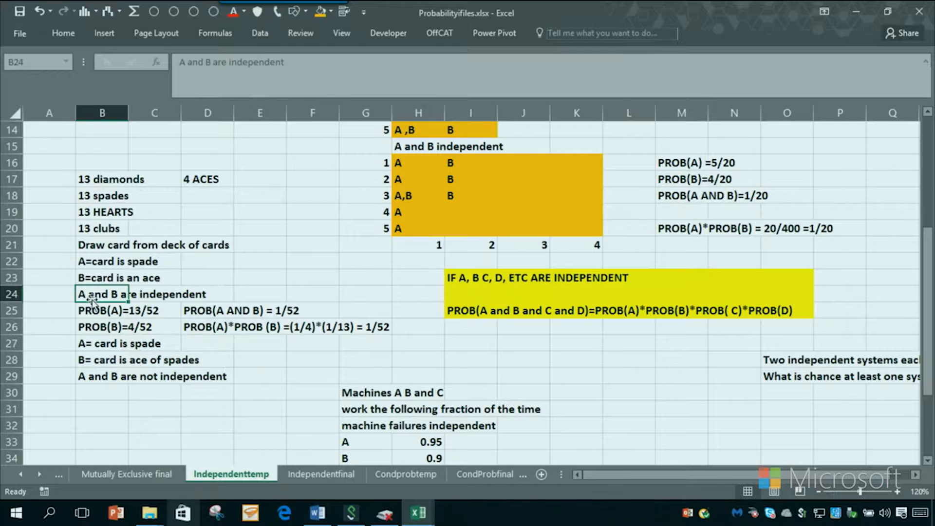
click(99, 262)
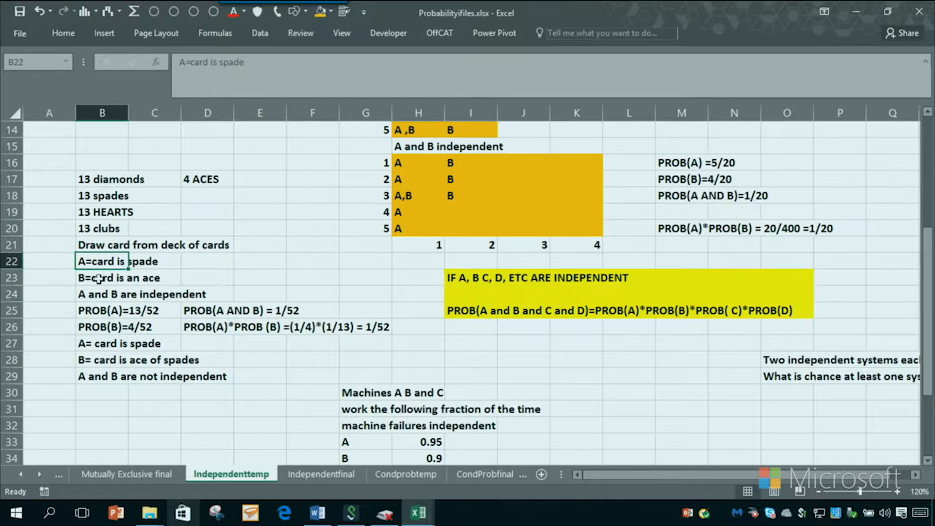
click(98, 278)
click(149, 278)
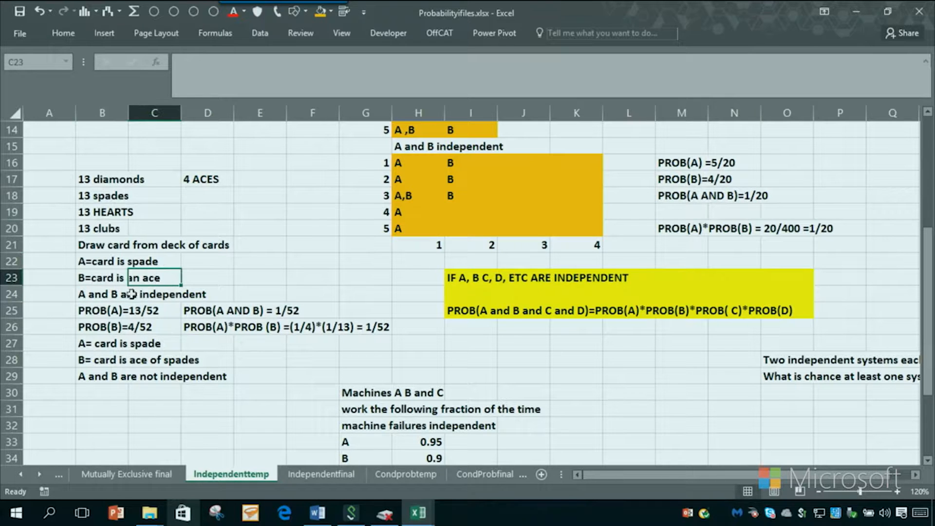
Read the second card example in B27:B29, including the definitions of events A and B and the independence statement.
drag(105, 345, 230, 380)
click(102, 392)
click(100, 410)
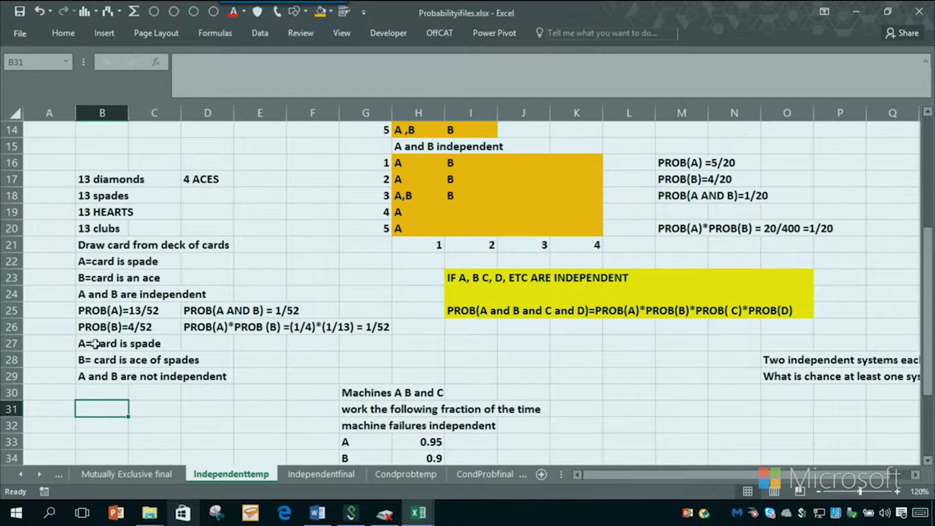
click(141, 344)
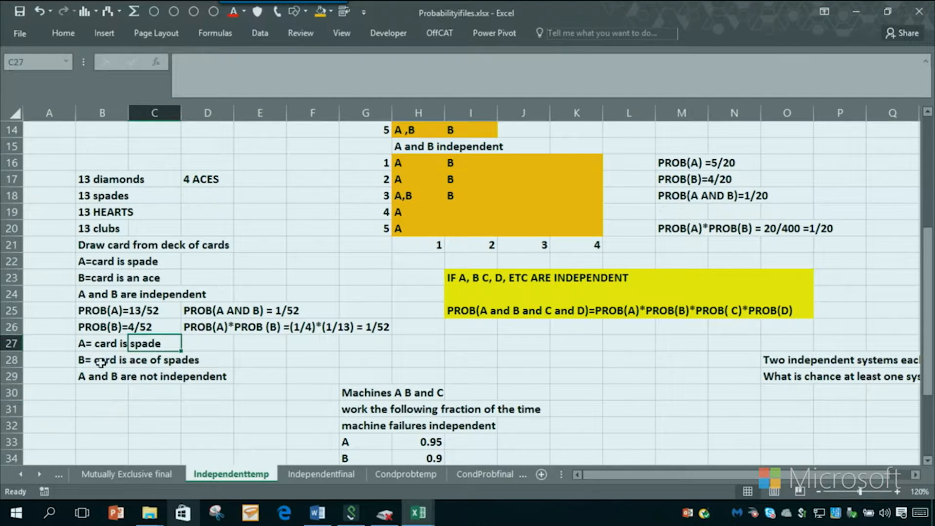
click(101, 365)
click(191, 365)
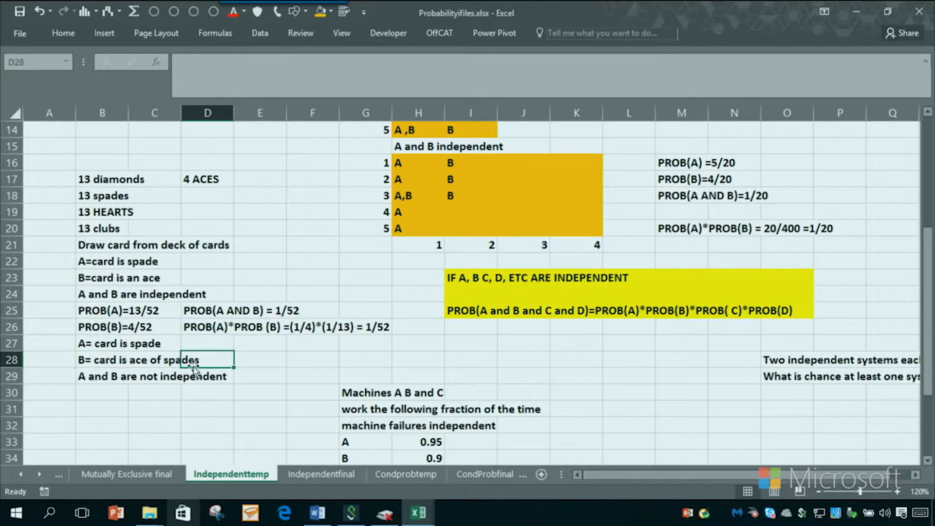
click(124, 379)
click(115, 390)
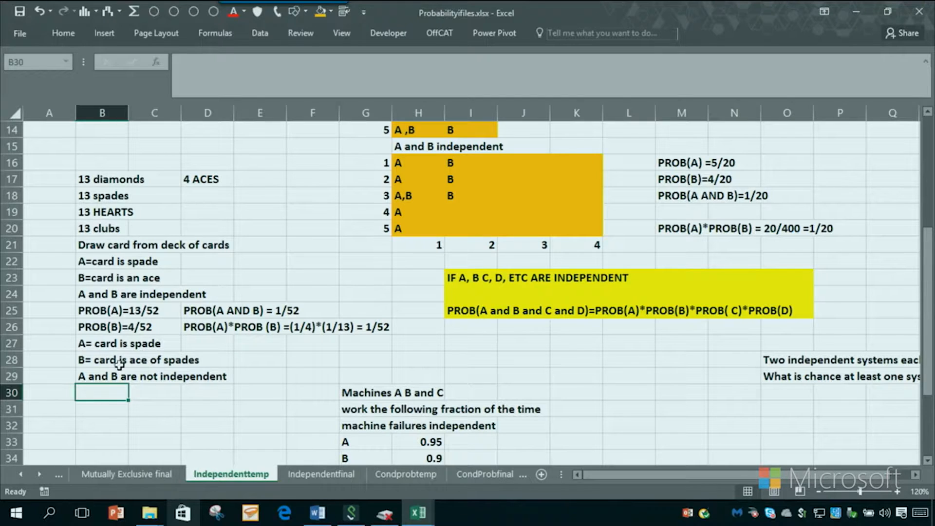
Enter P(A) =13/52= 1/4 in cell B31 and P(B) =1/52) in cell B32 for the ace of spades example.
click(92, 407)
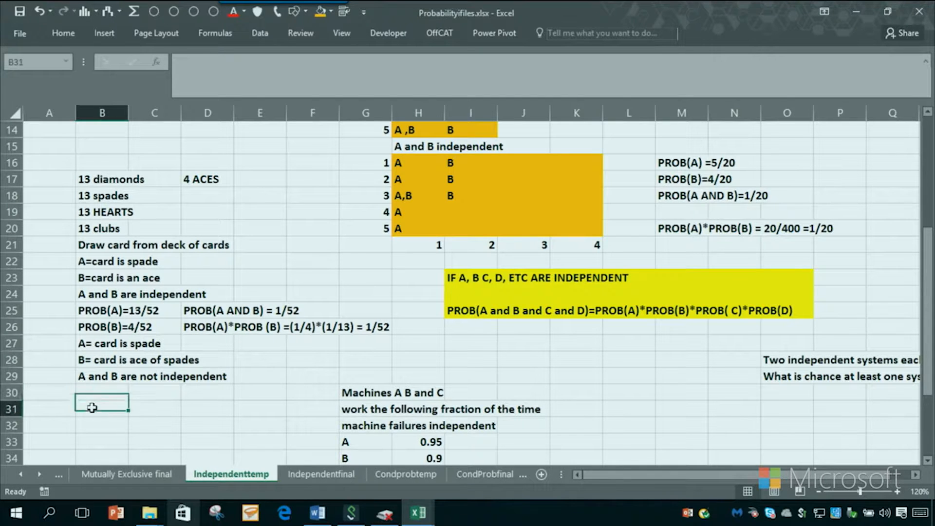
text(P)
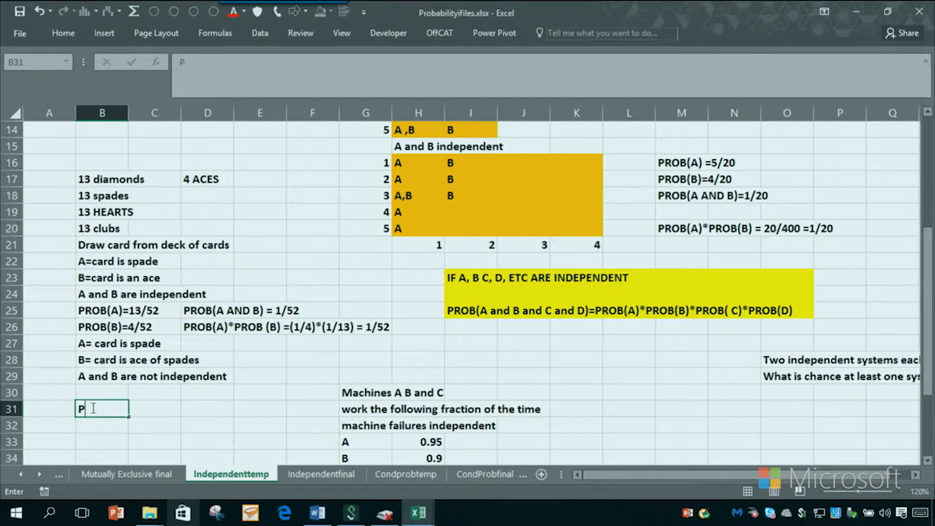
text((A) =13/52)
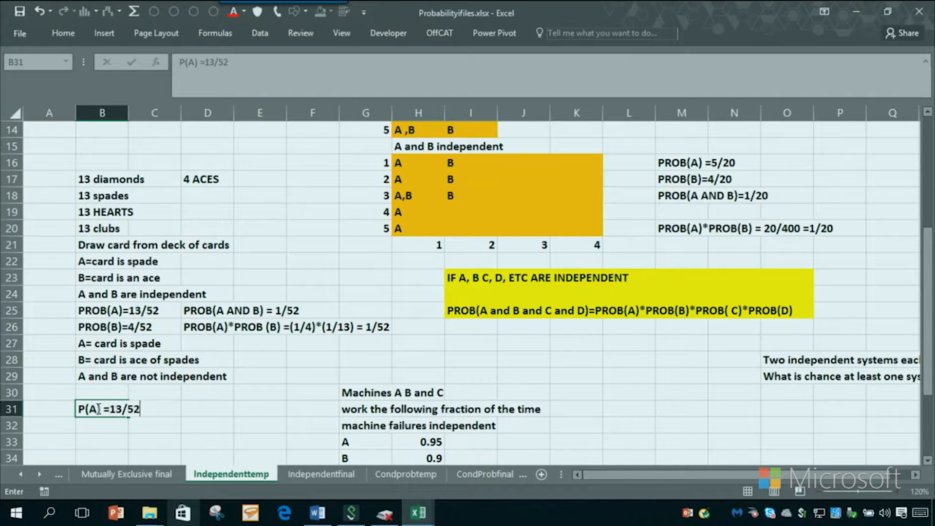
text(= 1/4)
key(Return)
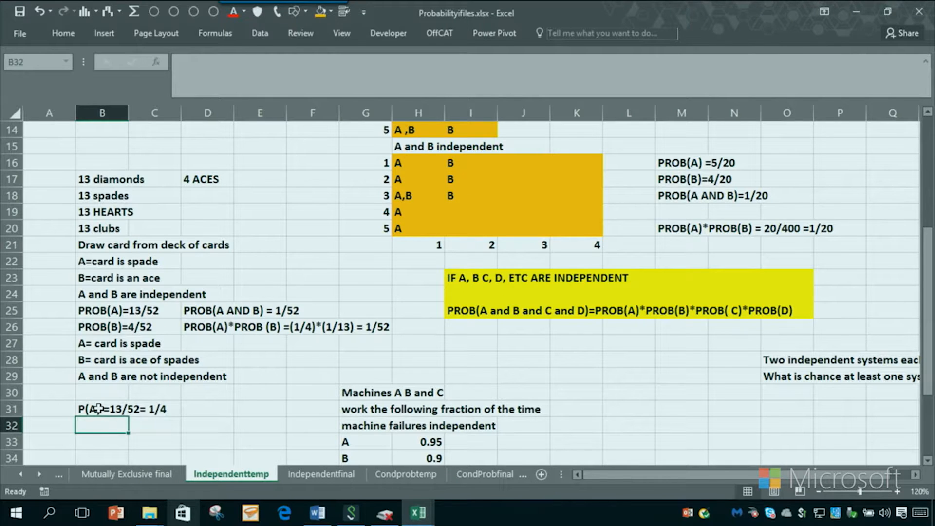
text(P(B)
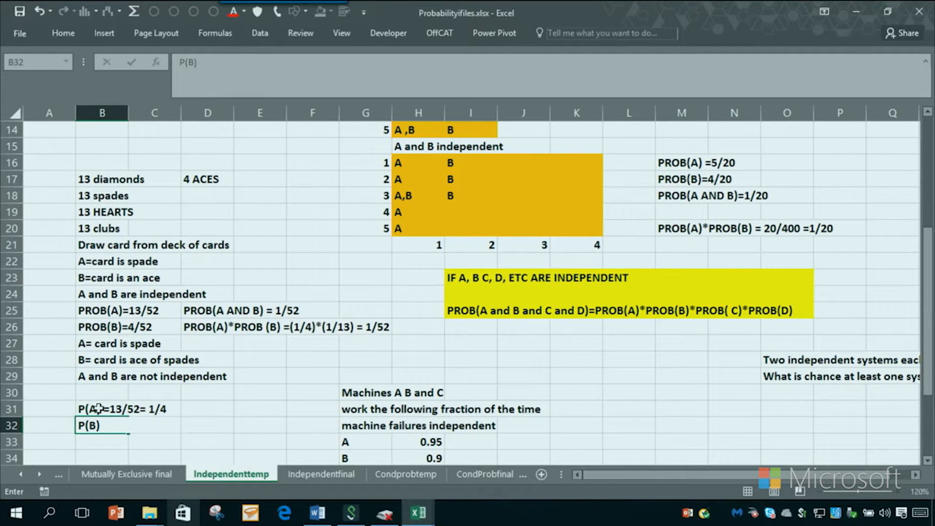
text() =1/5)
text())
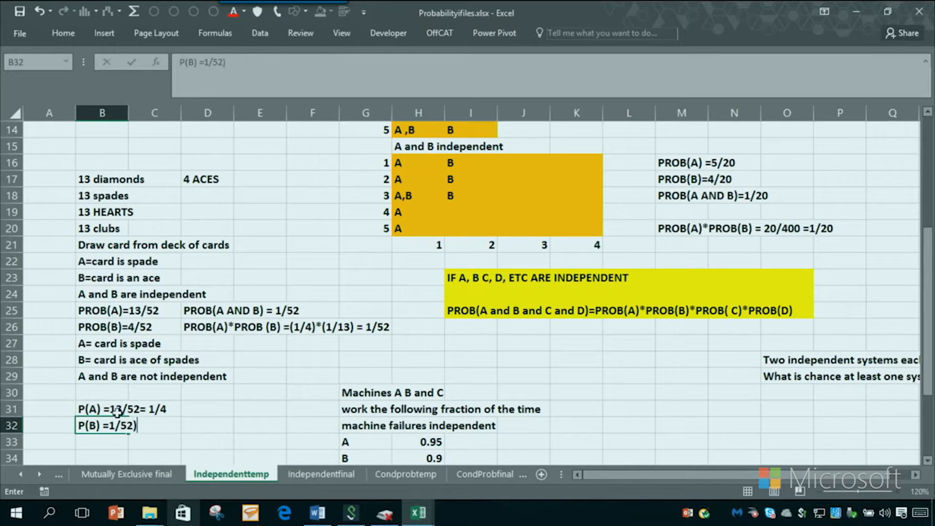
key(Return)
Enter the second card example's joint probability P(A AND B)=1/52 in cell B34.
key(Return)
text(P)
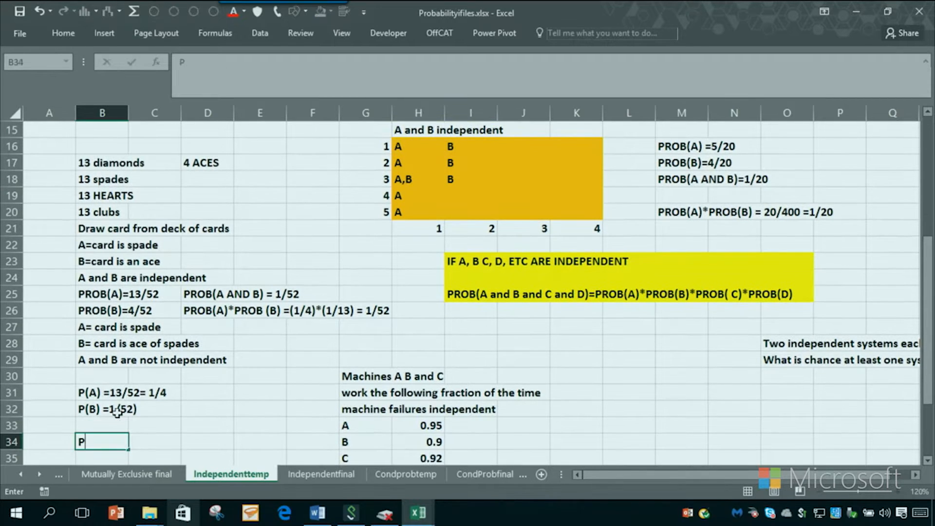
text((A AND B))
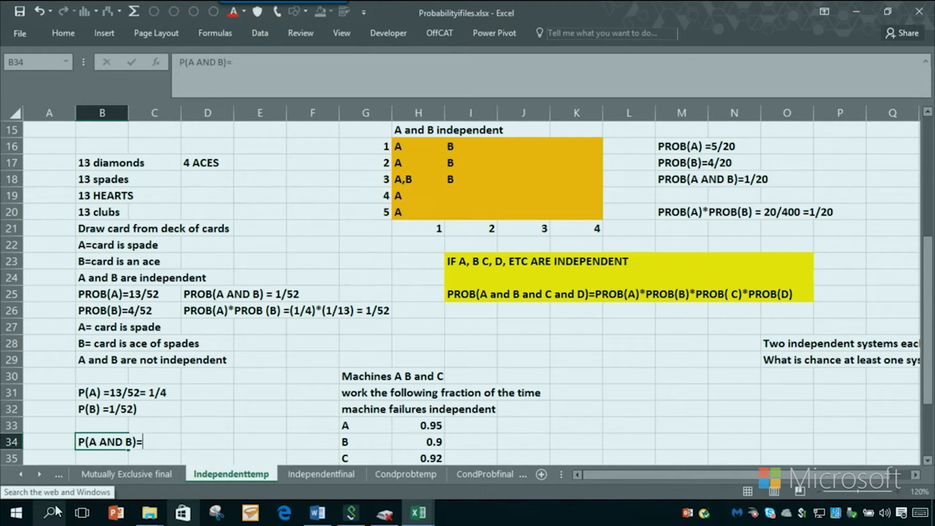
text(=1/52)
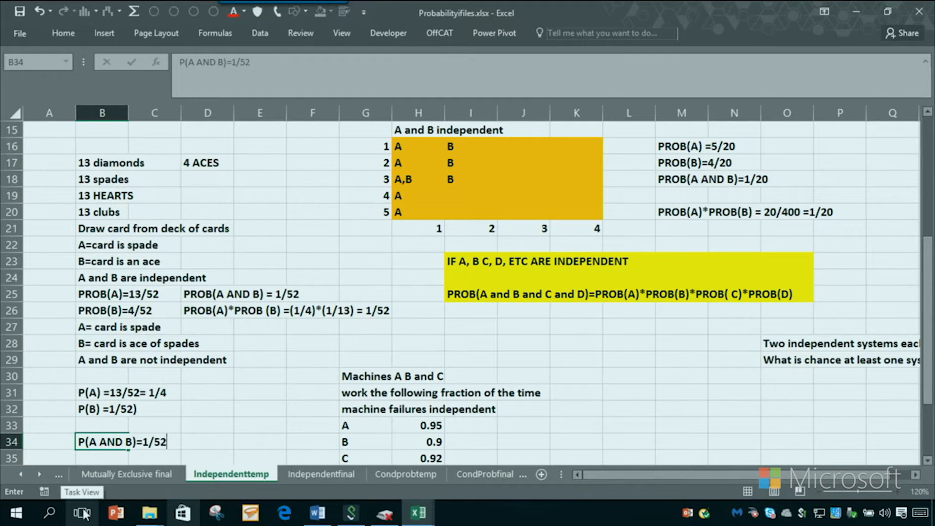
key(Return)
Enter the product P(A)*P(B) = (1/4)*(1/52) in cell B36.
click(81, 460)
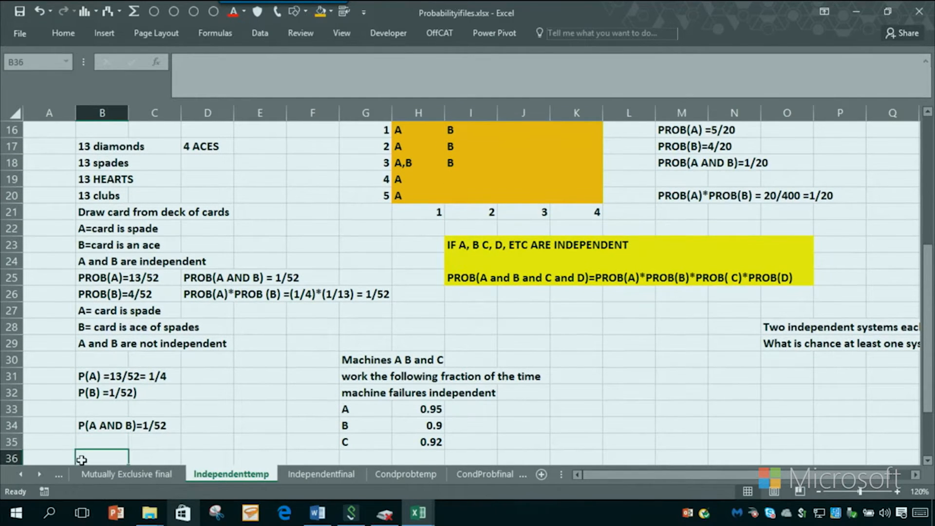
text(P(A)*P(B) = (1/4)*(1/52))
key(Return)
Enter NOT 1/52 in cell B37 and the conclusion A AND B ARE NOT INDEPENDENT in cell B38.
text(NOT 1/52)
key(Return)
text(A AND B ARE NOT INDEPENDENT)
key(Return)
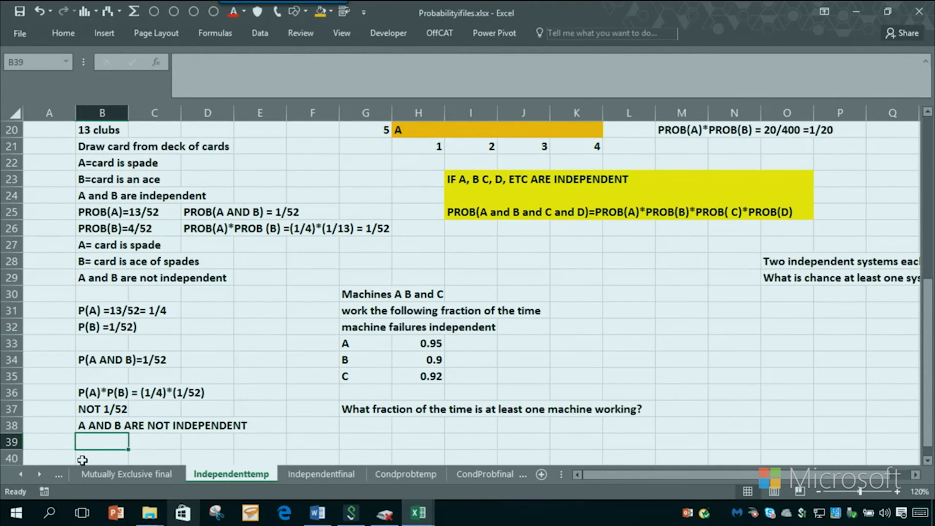